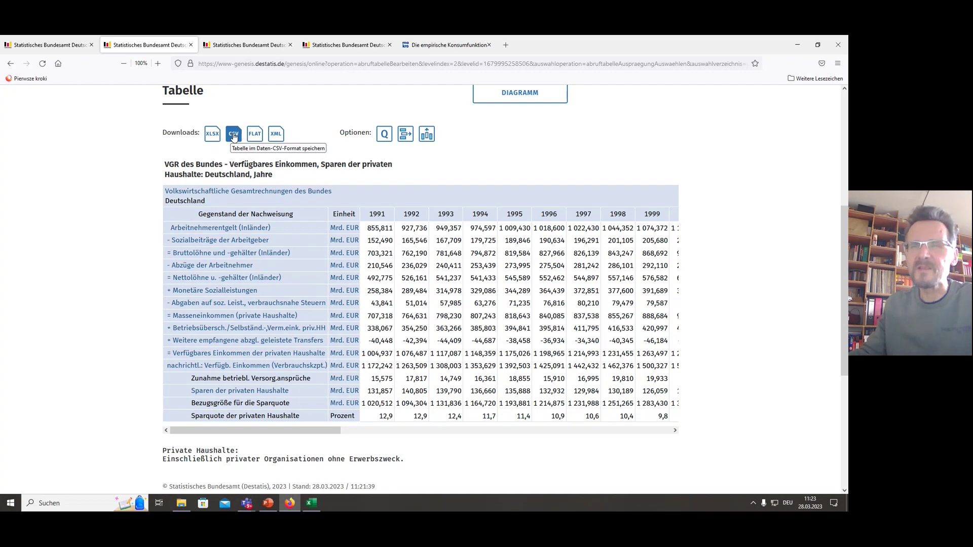
Download the disposable income table as CSV and open the downloaded 81000-0009 file from the Downloads folder in Excel
click(233, 135)
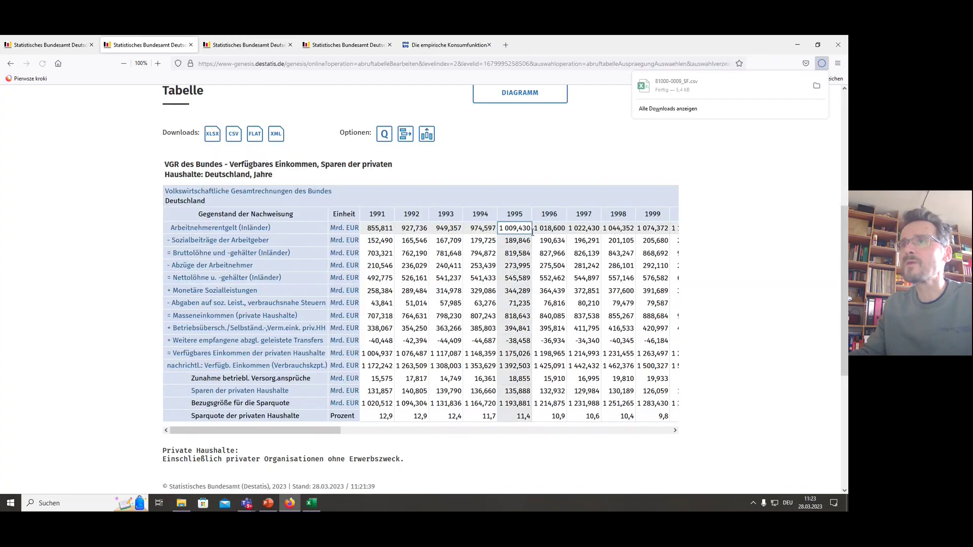
click(821, 63)
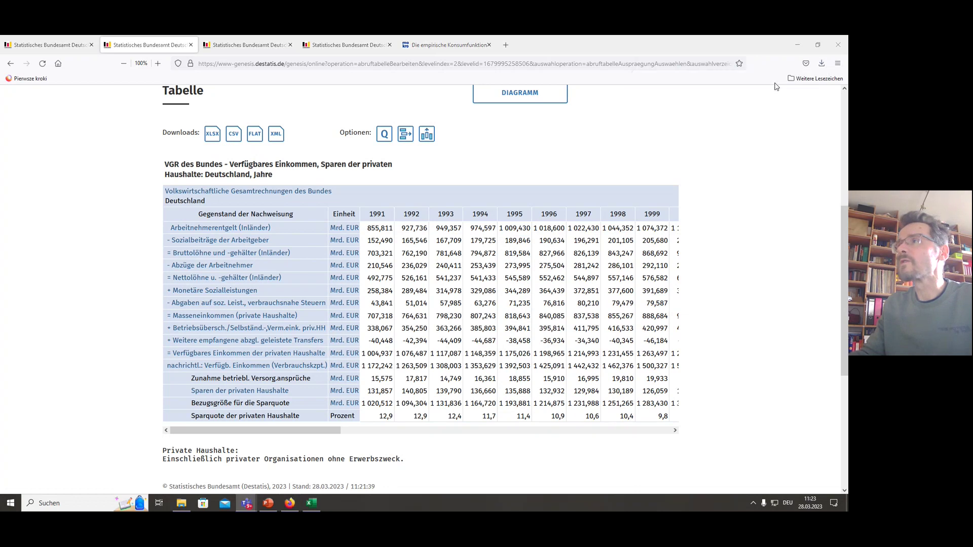
click(821, 63)
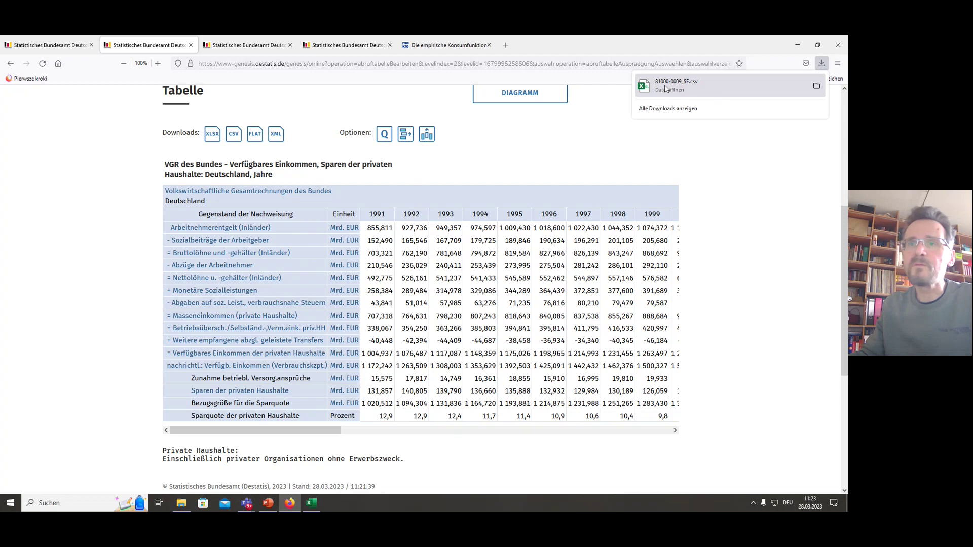
click(816, 86)
drag(360, 247, 561, 140)
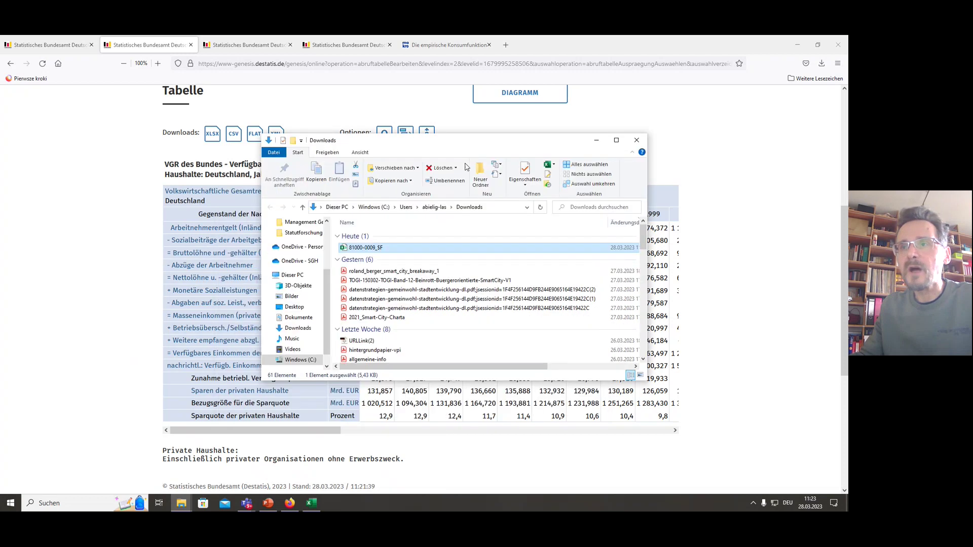
double_click(363, 249)
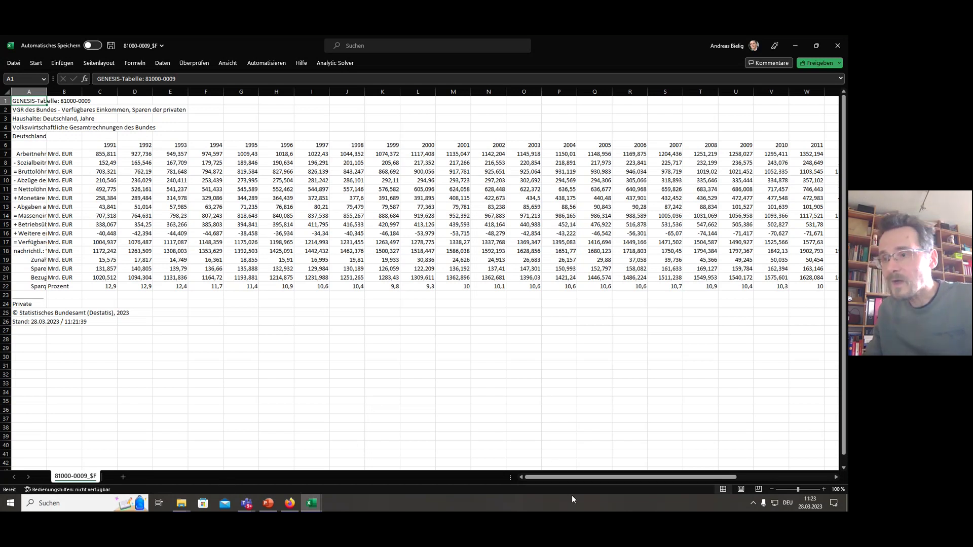
Highlight the label "Verfügbares Einkommen der privaten Haushalte" in A17 in yellow and widen column A to fit the row labels
drag(584, 479, 501, 479)
click(25, 243)
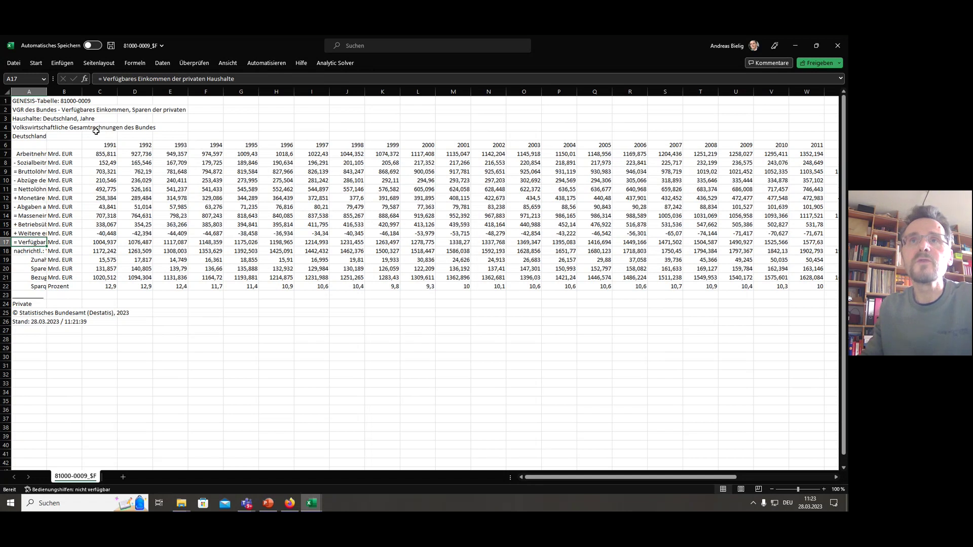
right_click(29, 246)
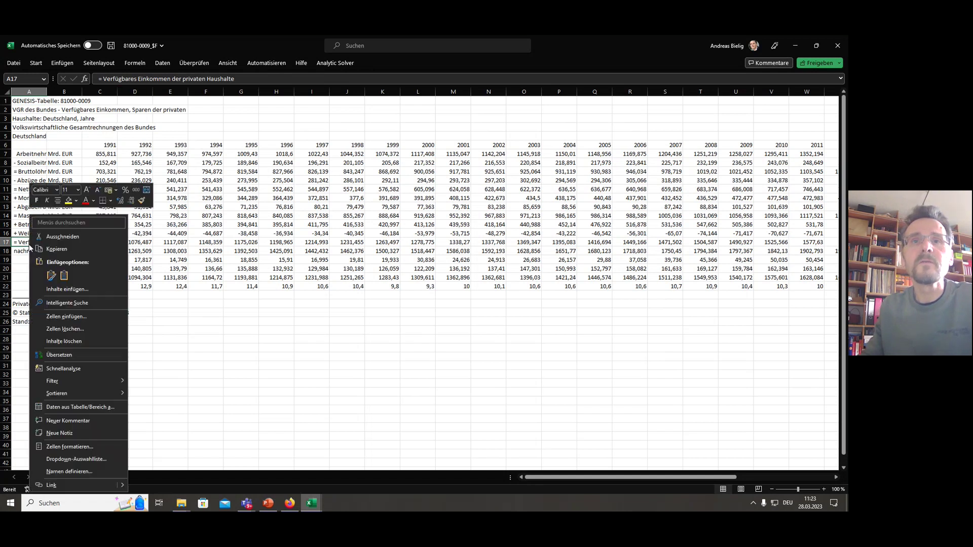
click(68, 201)
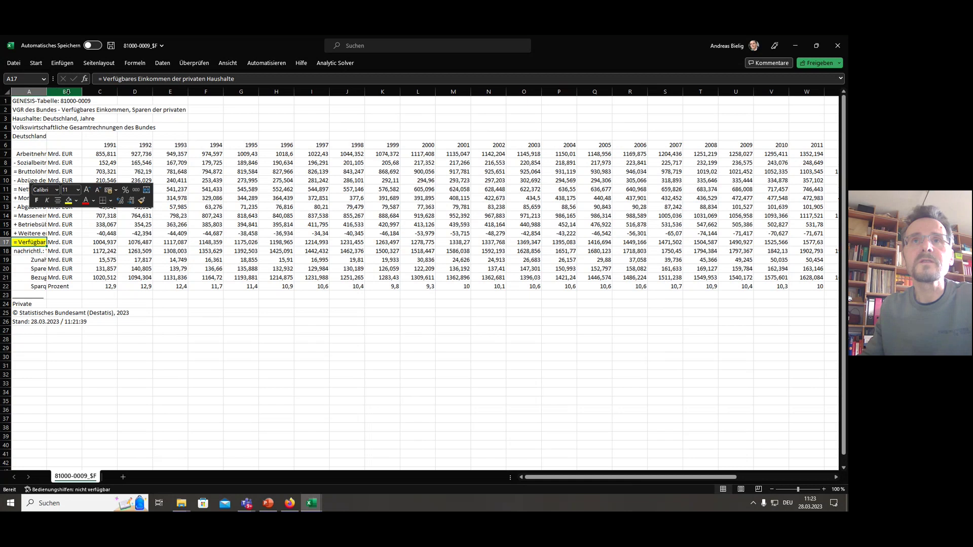
drag(47, 92, 178, 92)
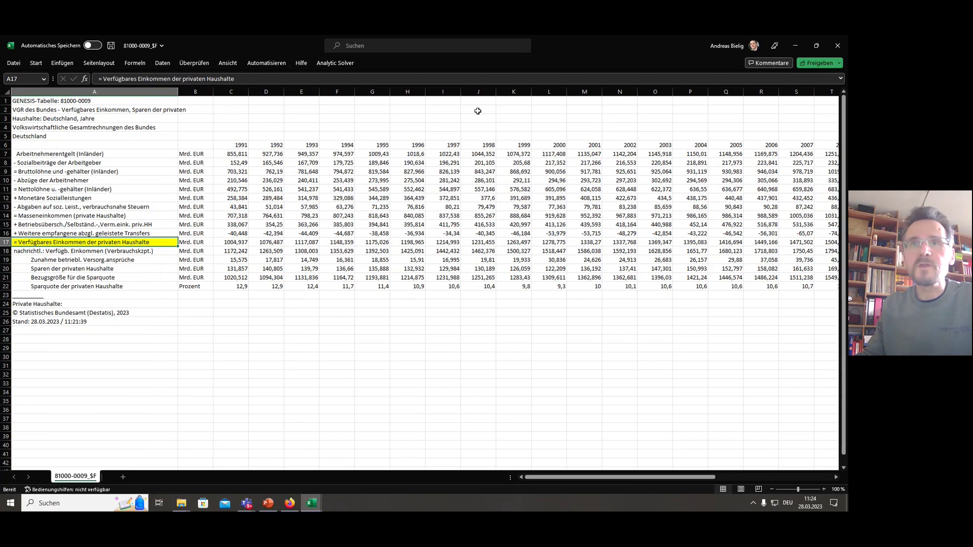
Switch to the browser, minimizing the windows in front, and go back to the table list of statistic 81000
click(794, 47)
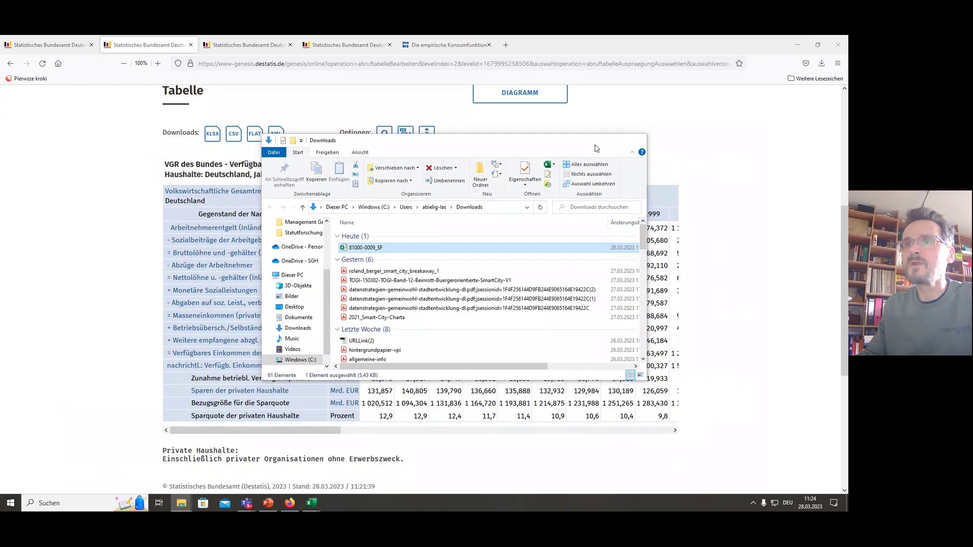
click(595, 145)
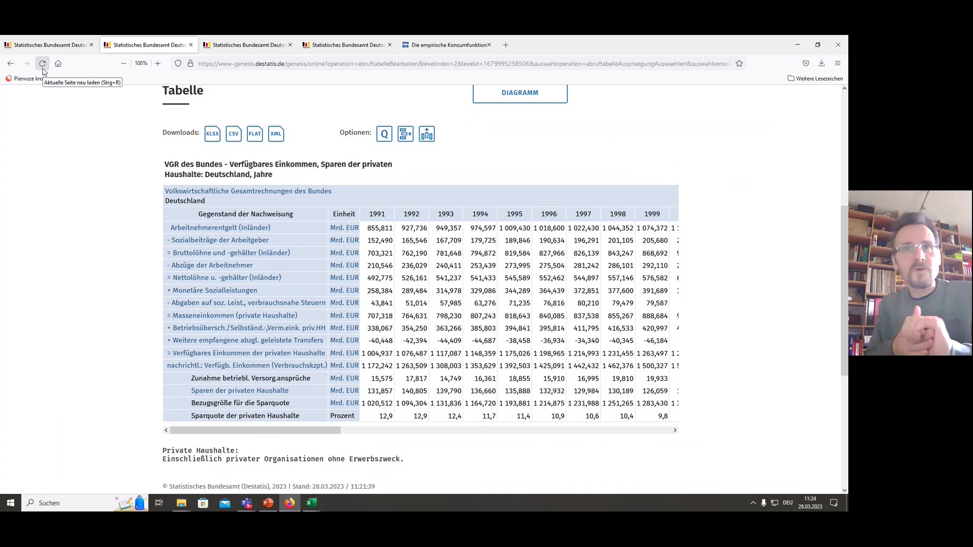
click(11, 64)
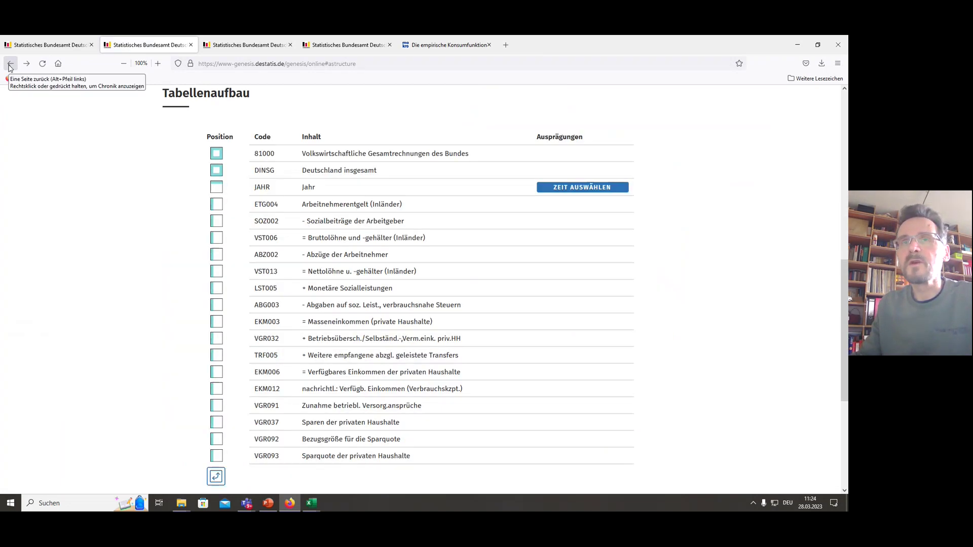
click(11, 64)
click(10, 64)
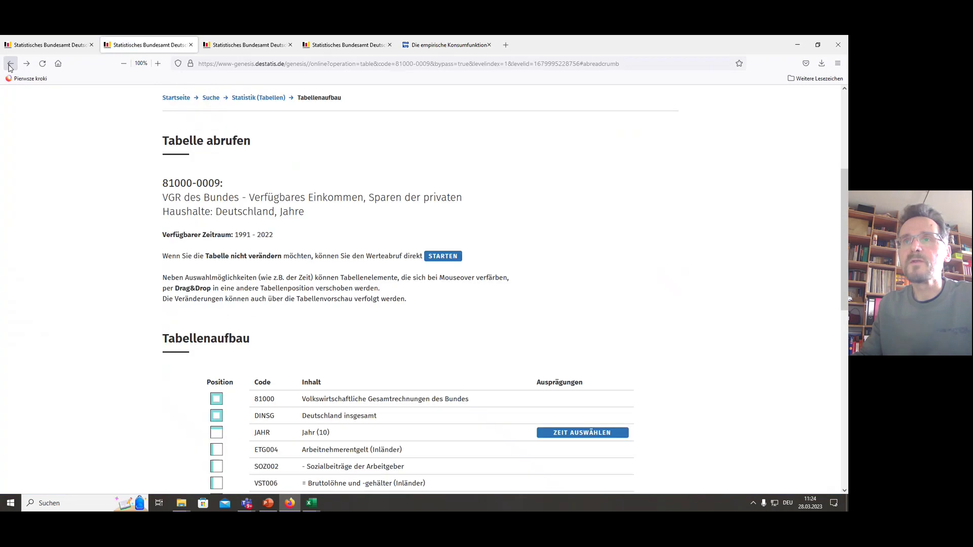
click(11, 64)
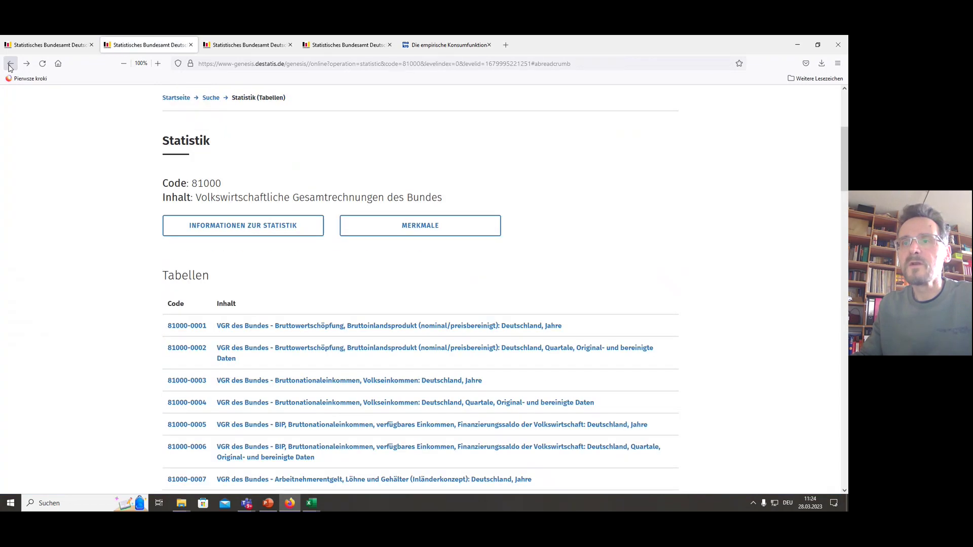
Open table 81000-0021 on annual private household consumption expenditure in Germany from the list of tables
scroll(534, 306, down, 4)
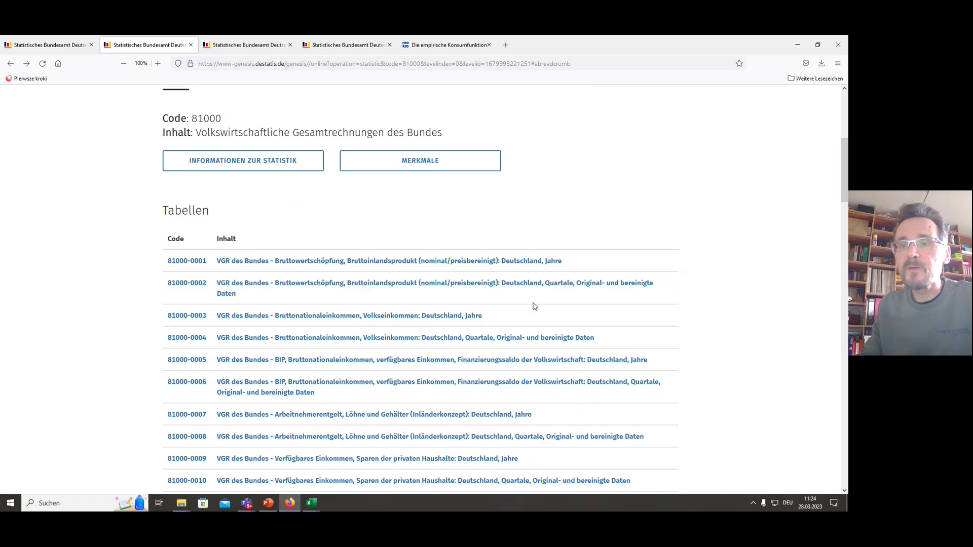
scroll(534, 306, down, 4)
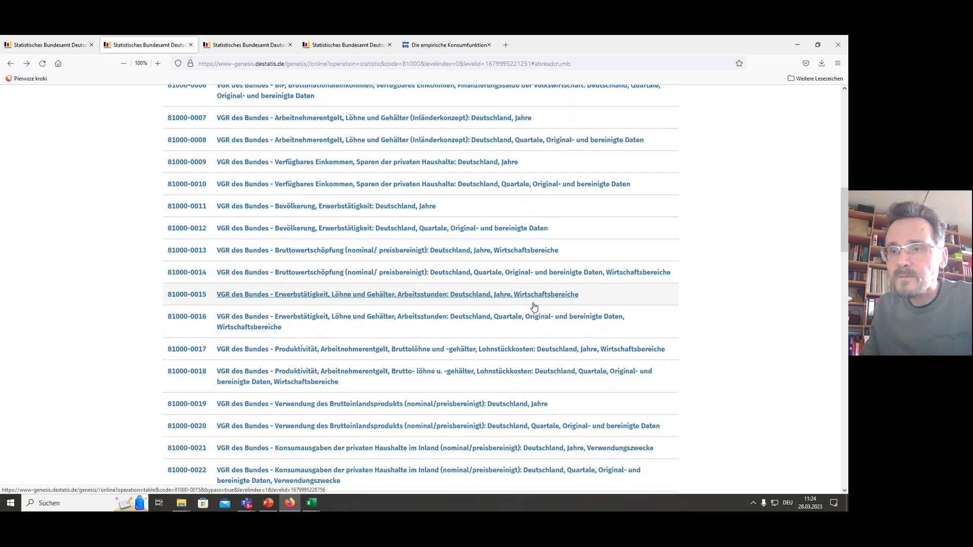
scroll(533, 306, up, 5)
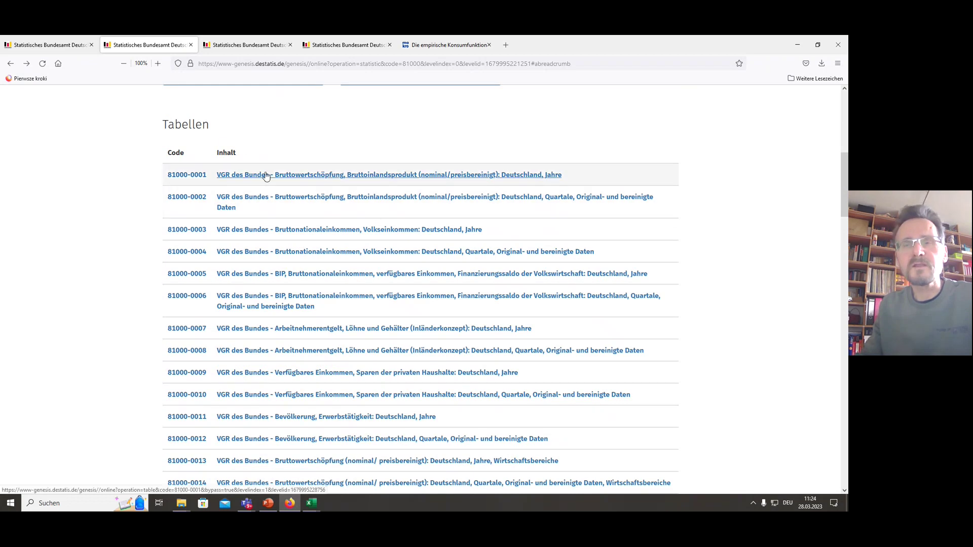
scroll(611, 362, down, 6)
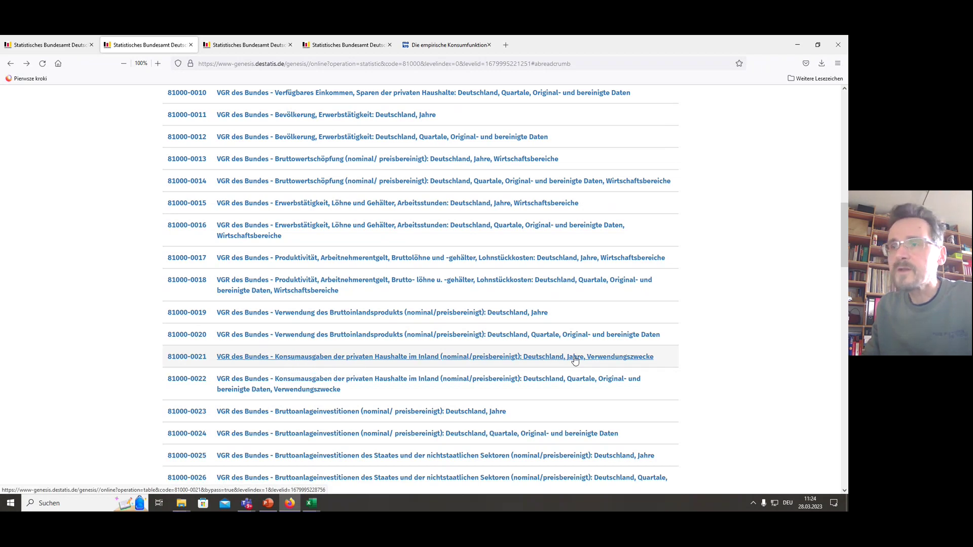
click(257, 360)
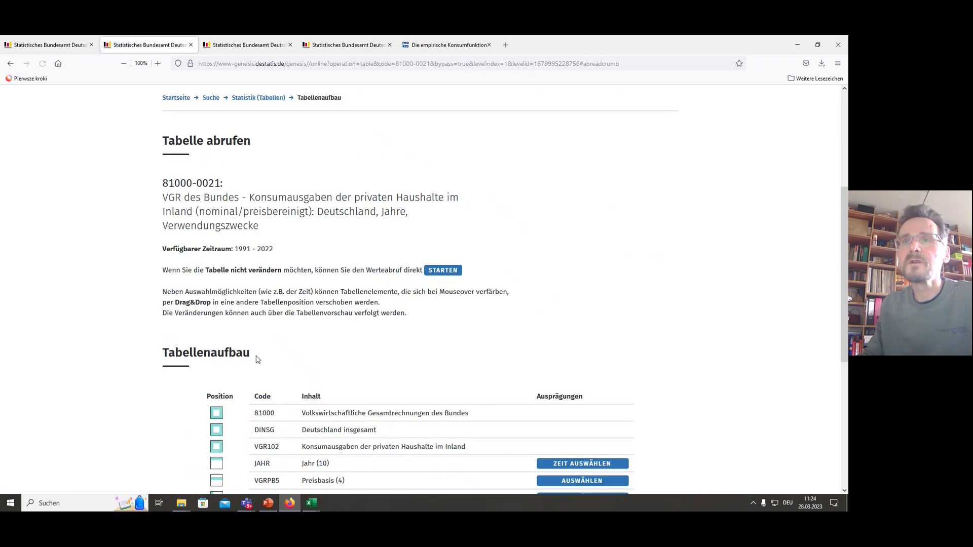
Restrict the table's Preisbasis to VGRJPM, "in jeweiligen Preisen (Mrd. EUR)", and apply the selection
scroll(257, 360, down, 3)
scroll(256, 360, up, 2)
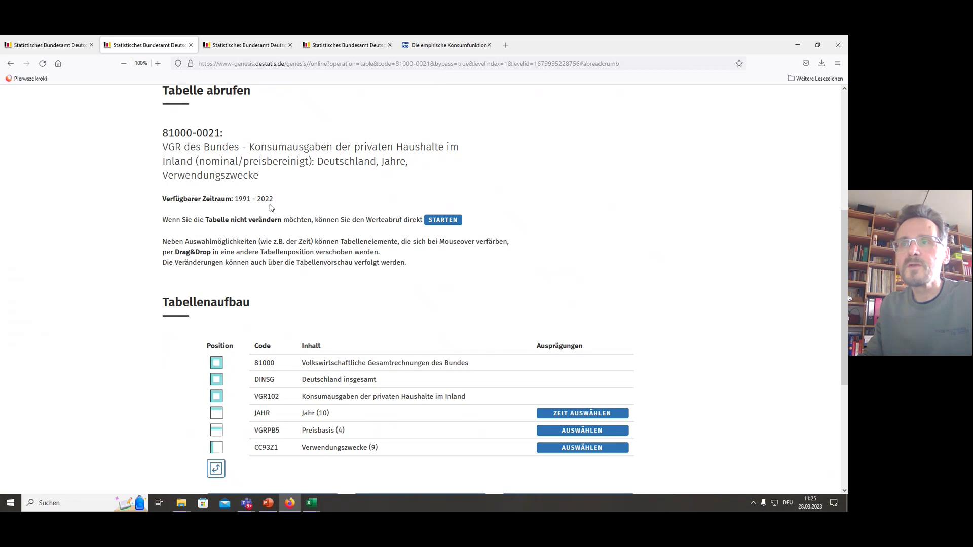
scroll(370, 311, down, 2)
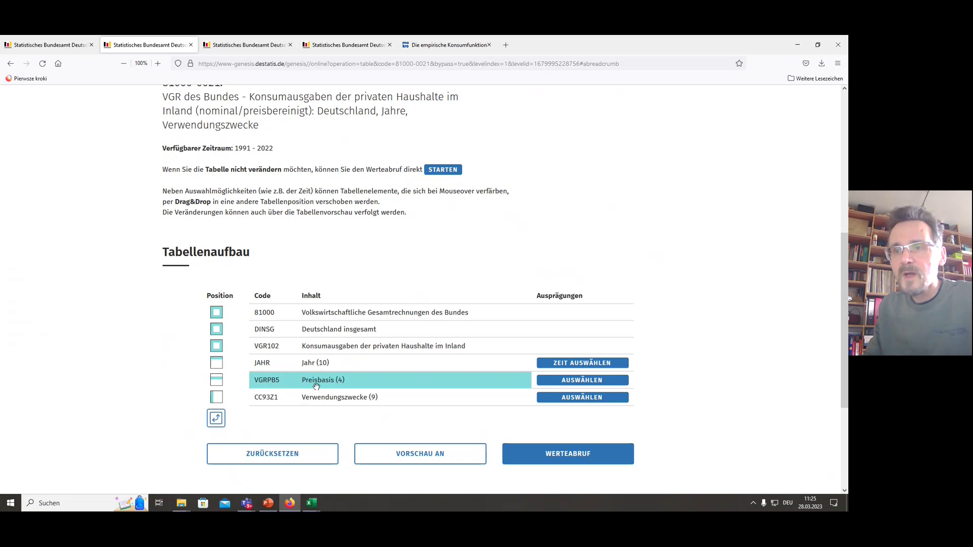
click(550, 382)
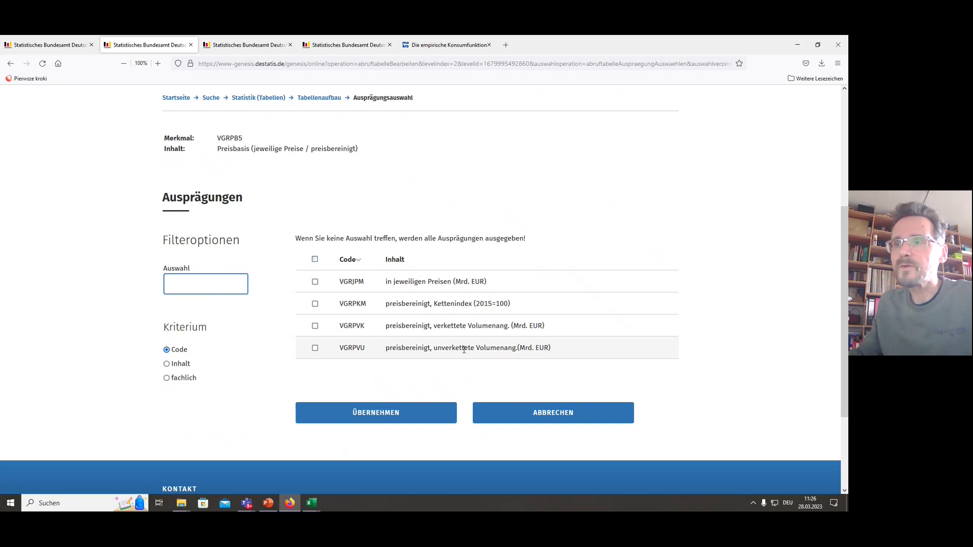
click(316, 283)
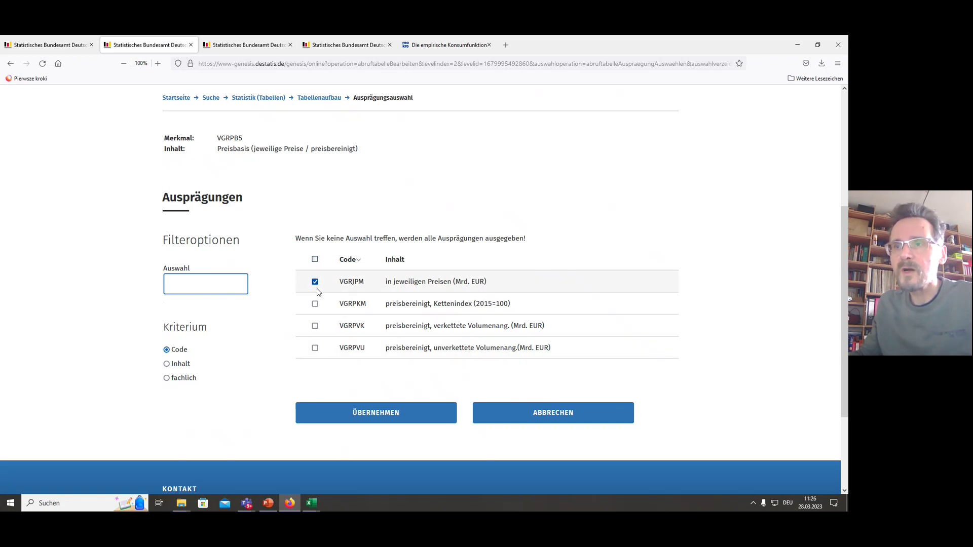
click(392, 415)
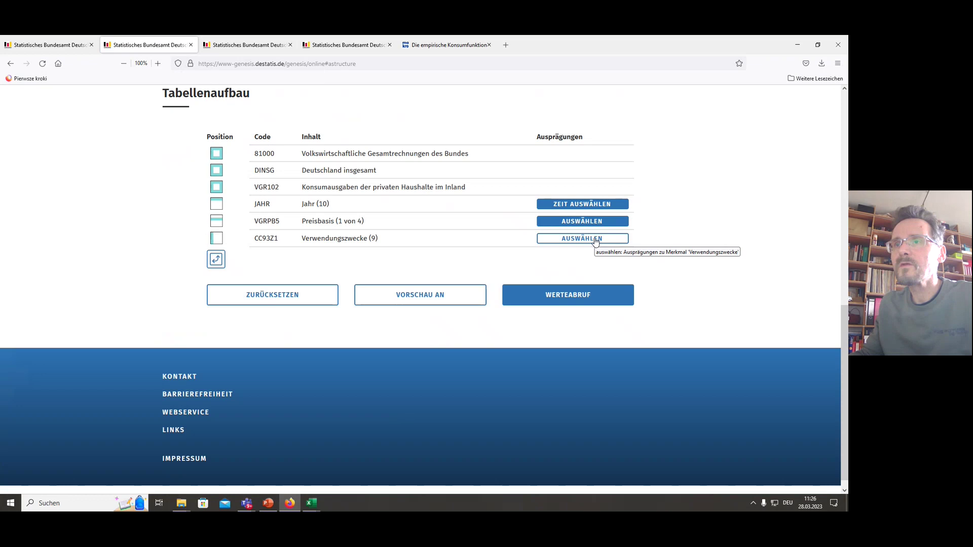
Restrict Verwendungszwecke to VGRVWZ, "Konsumausgaben der privaten Haushalte im Inland", and retrieve the table values
click(596, 242)
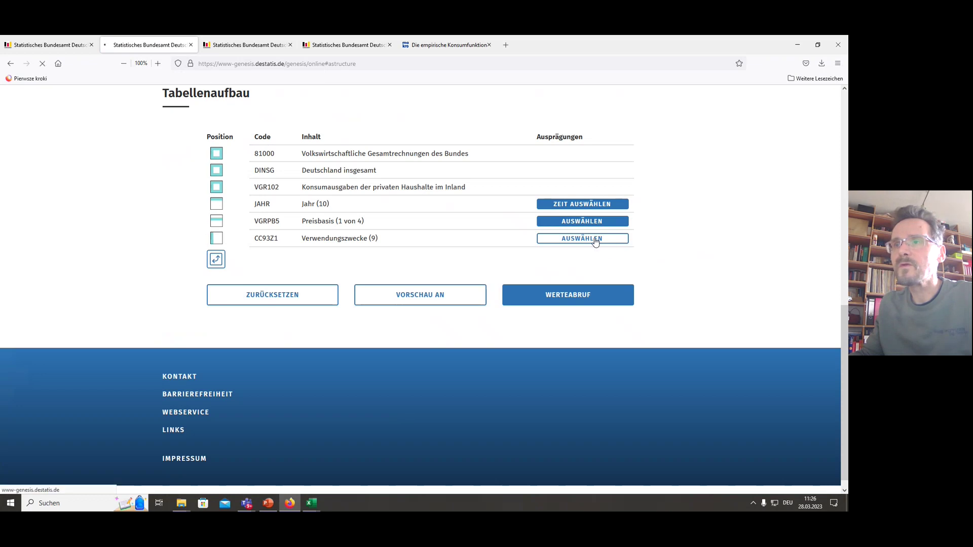
scroll(602, 280, down, 3)
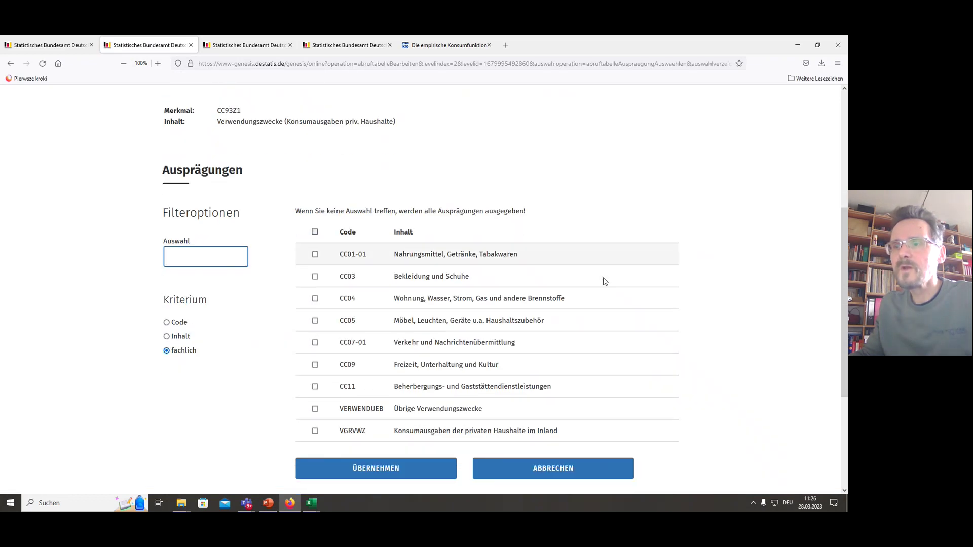
scroll(604, 279, up, 2)
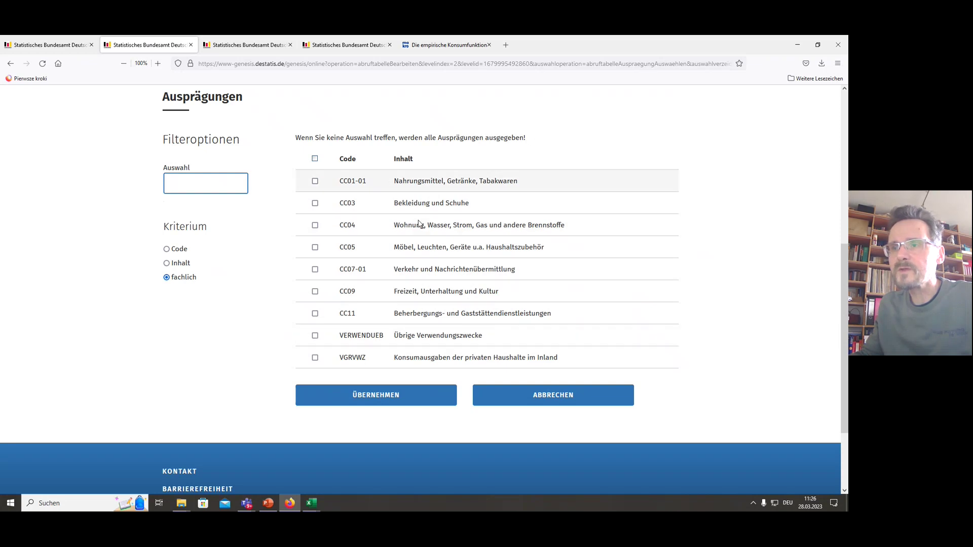
click(315, 357)
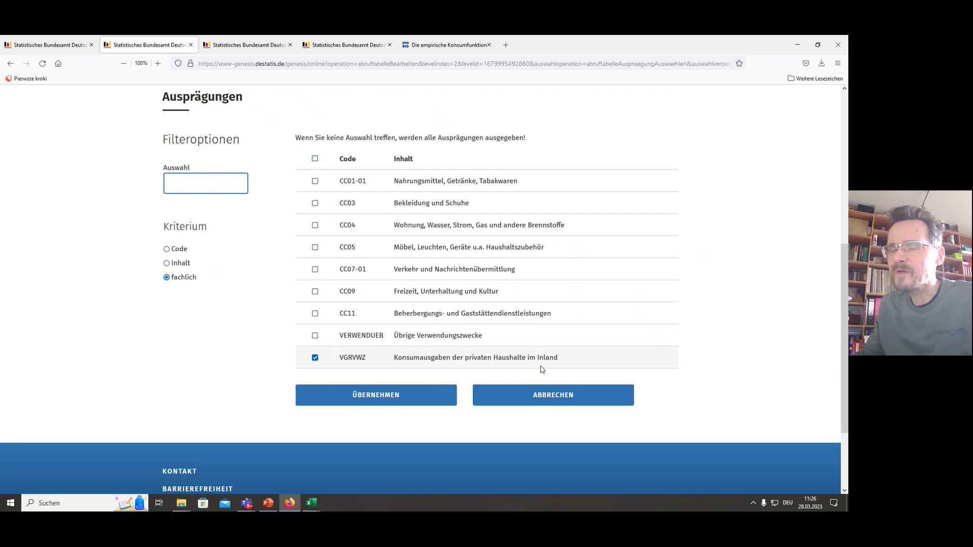
click(416, 402)
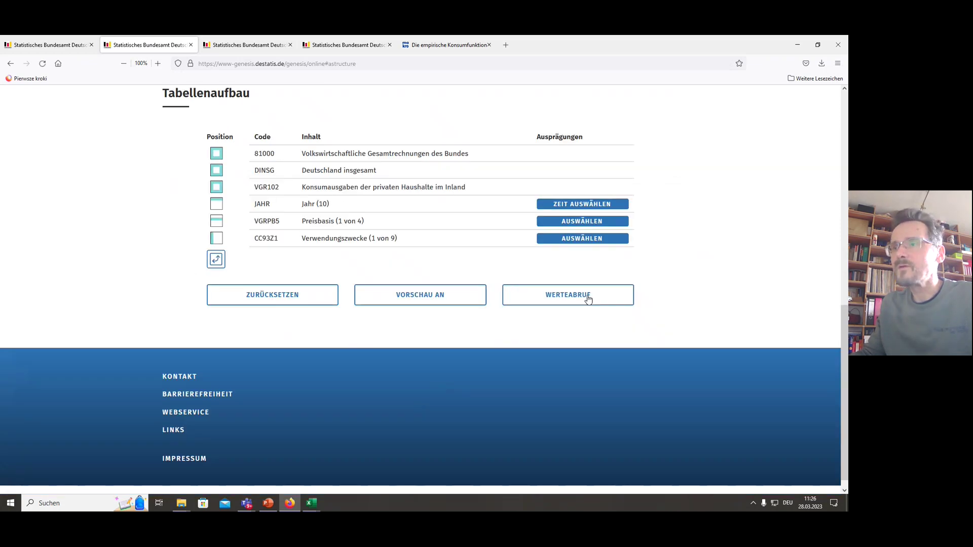
click(588, 300)
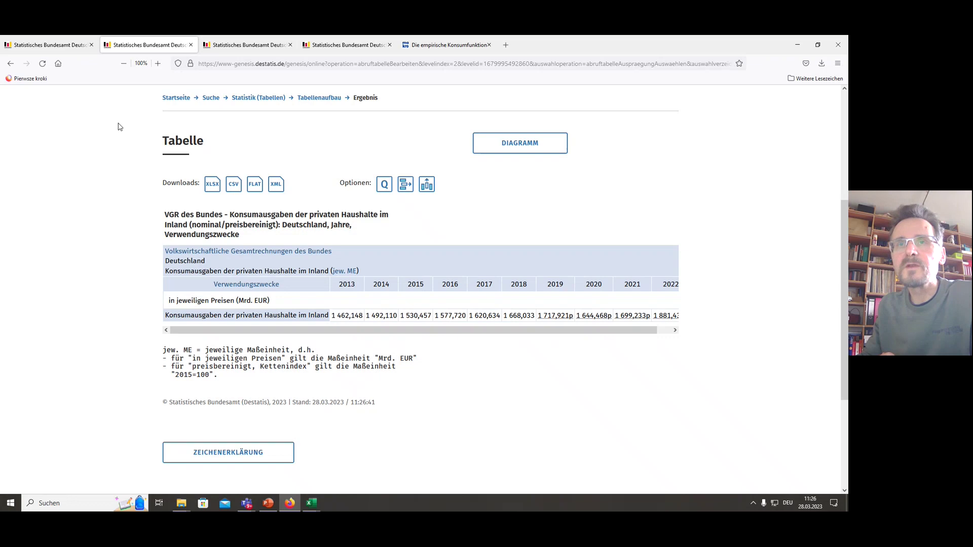
Go back to the table structure and set the time selection to all available years
click(10, 63)
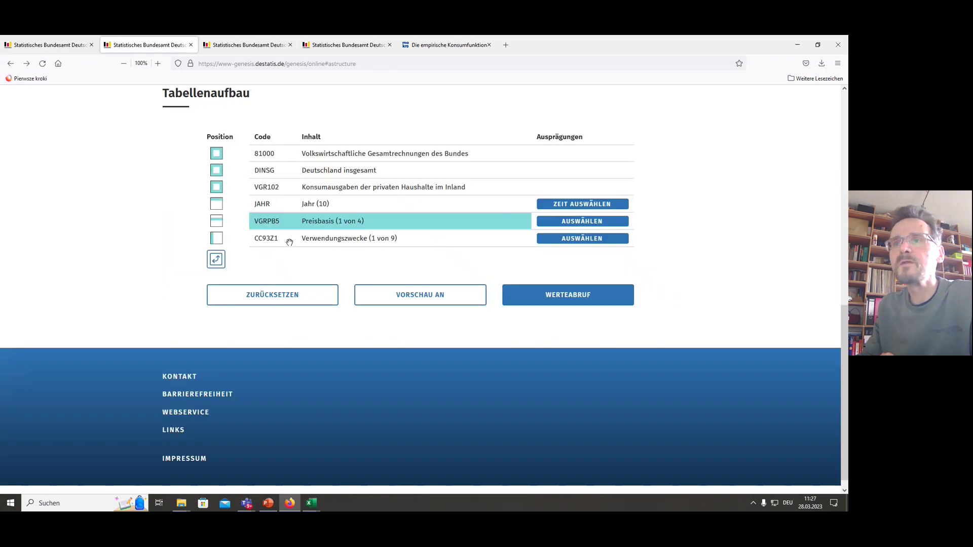
click(589, 207)
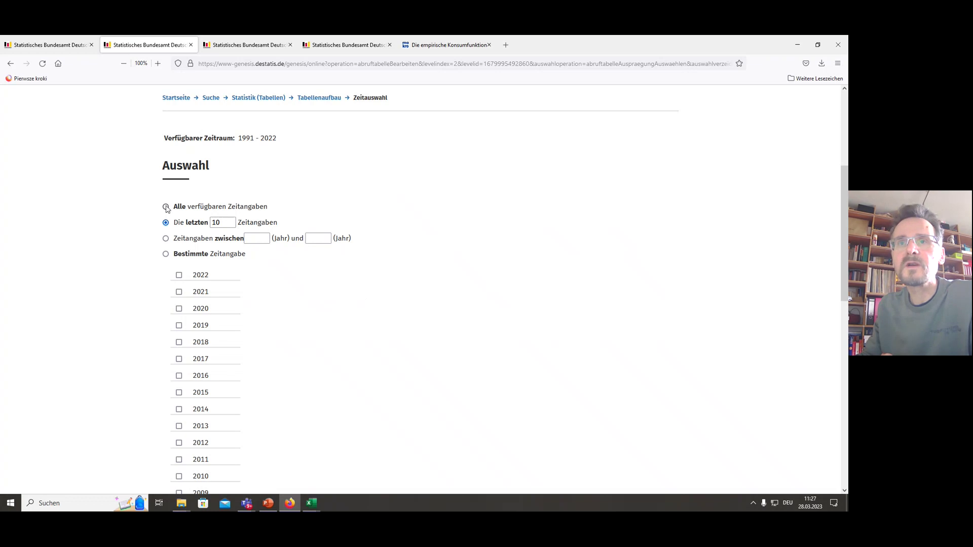
click(166, 206)
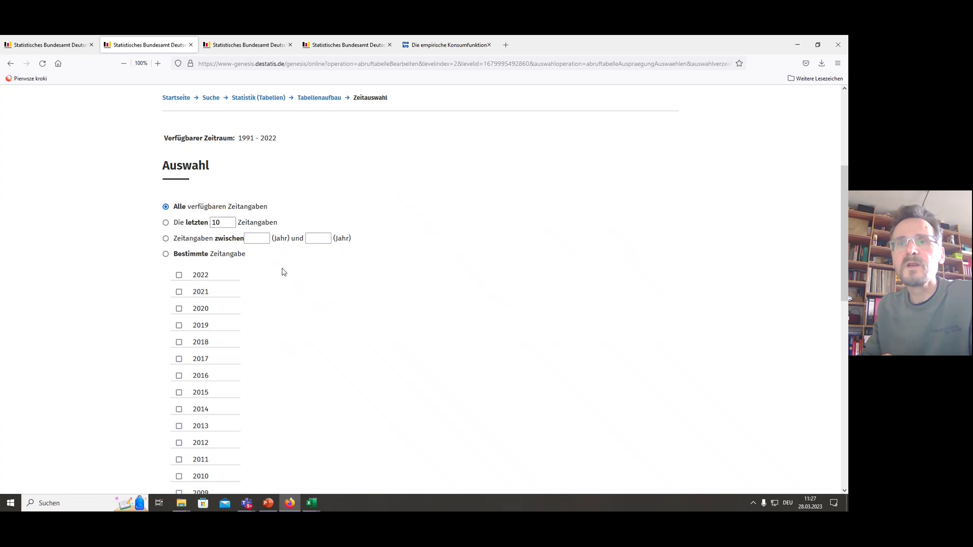
scroll(283, 272, down, 9)
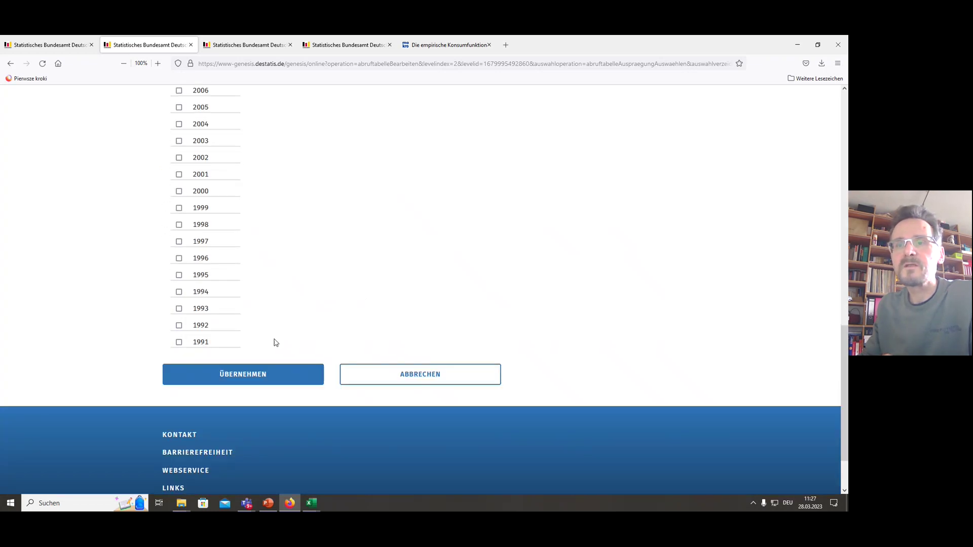
click(284, 382)
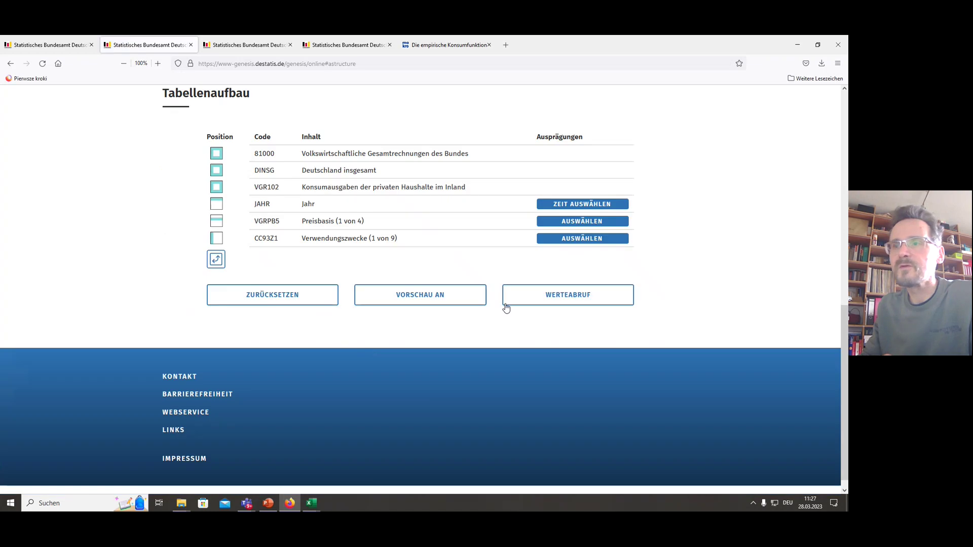
Download the retrieved values of table 81000-0021 as a CSV file and open that file in Excel
click(544, 300)
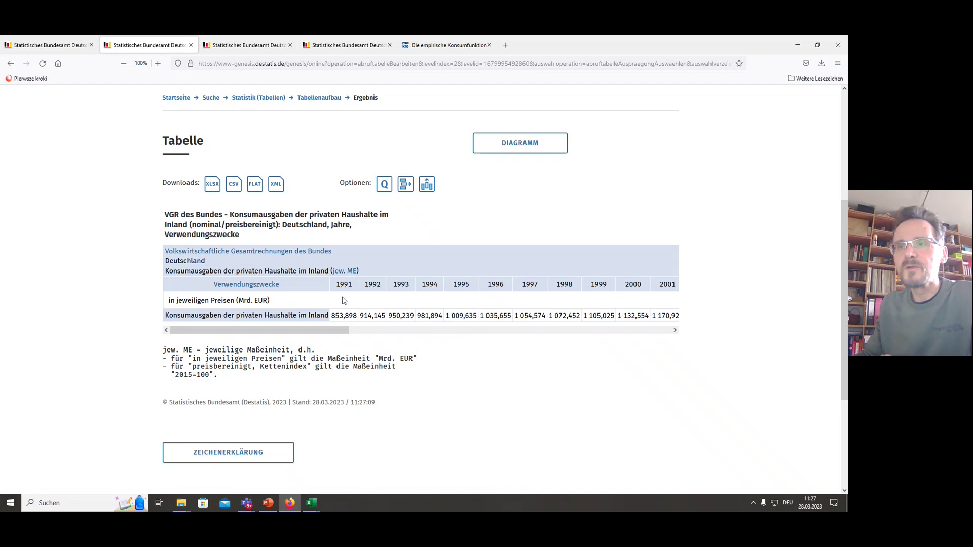
drag(304, 327, 284, 334)
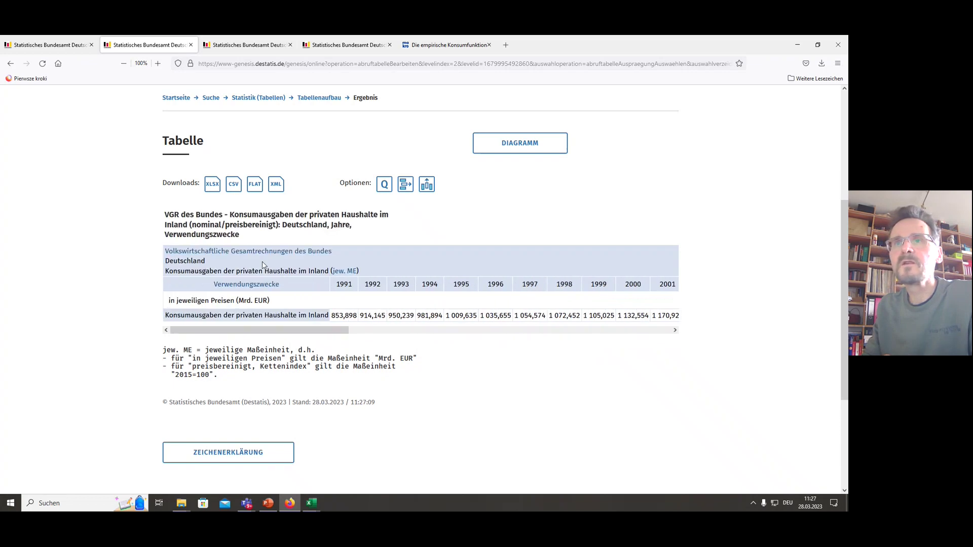
click(236, 186)
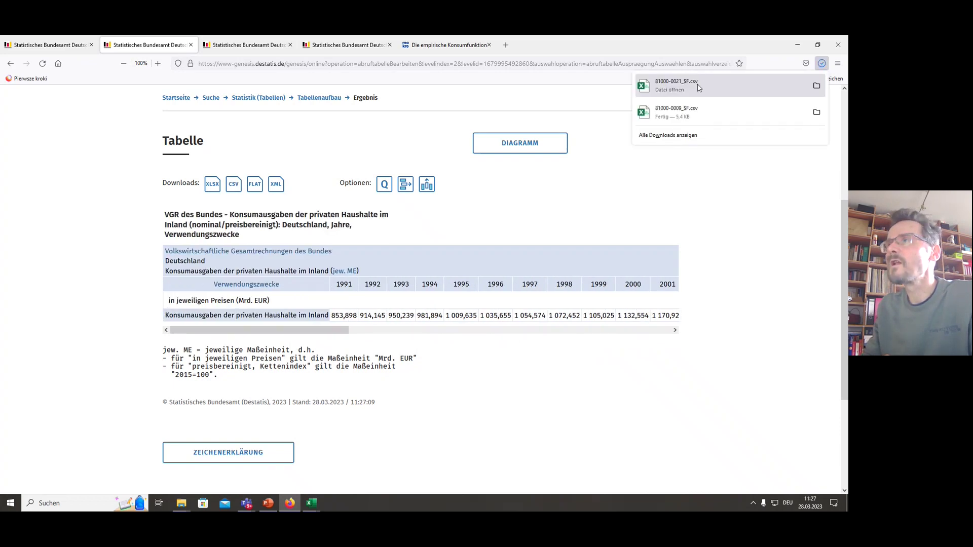
click(816, 86)
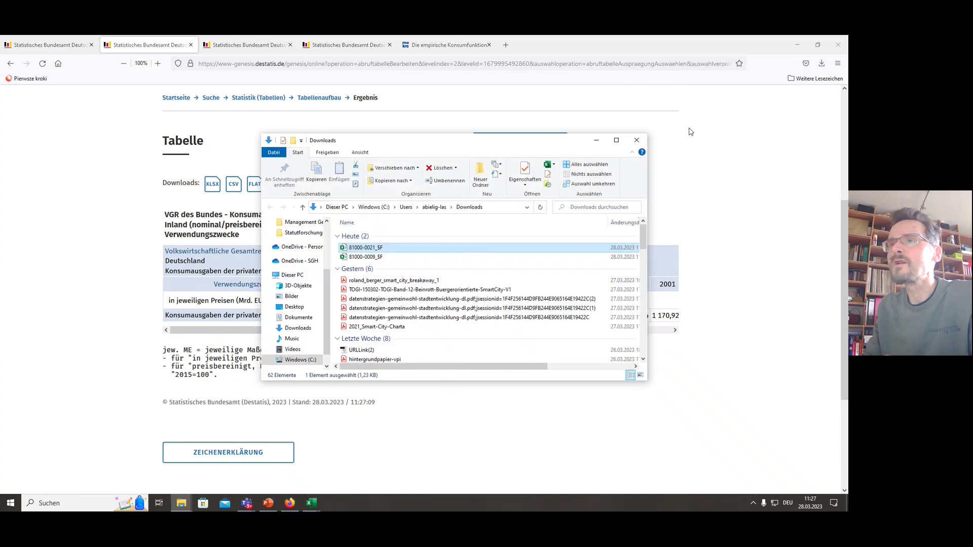
double_click(369, 249)
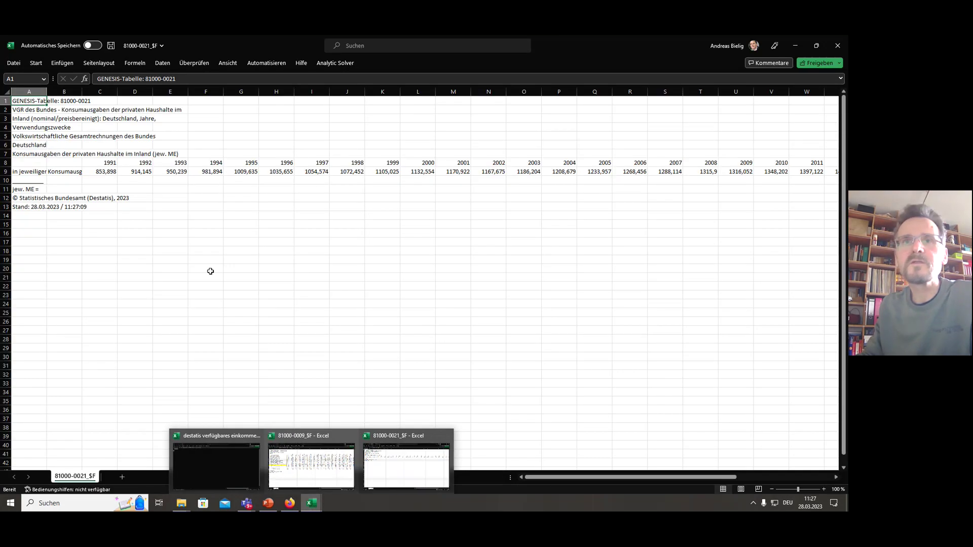
Widen column A to fit its labels and highlight cell A9, "in jeweiligen Preisen (Mrd. EUR)", with a yellow fill
click(31, 173)
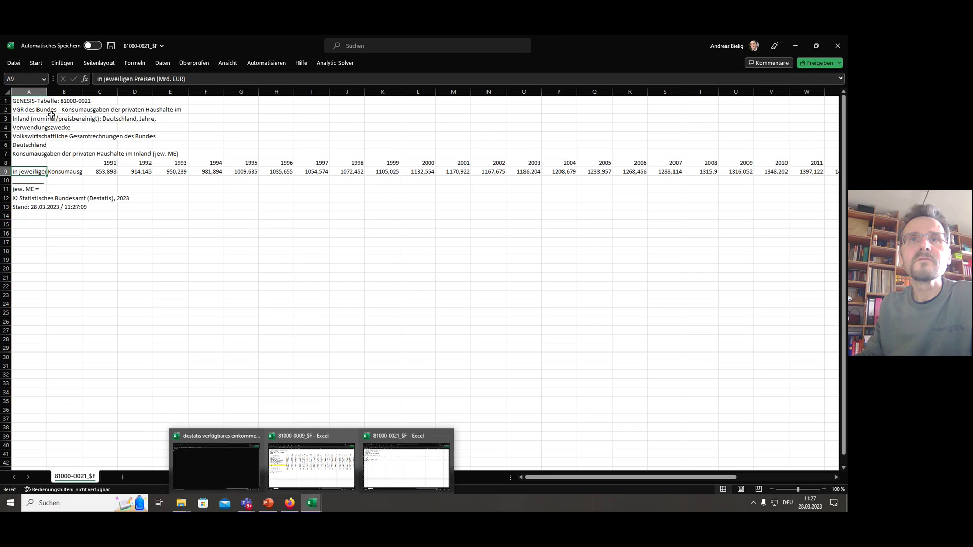
drag(45, 91, 145, 89)
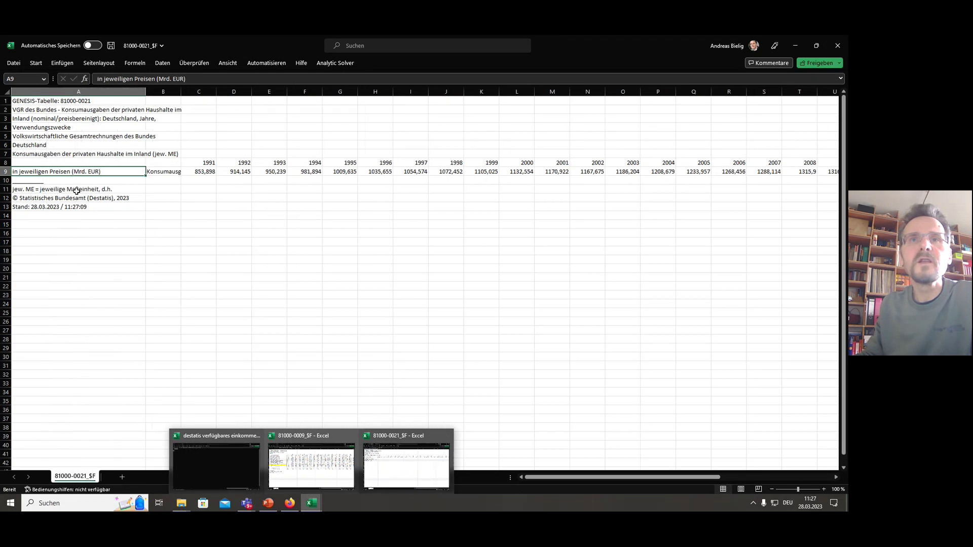
click(35, 64)
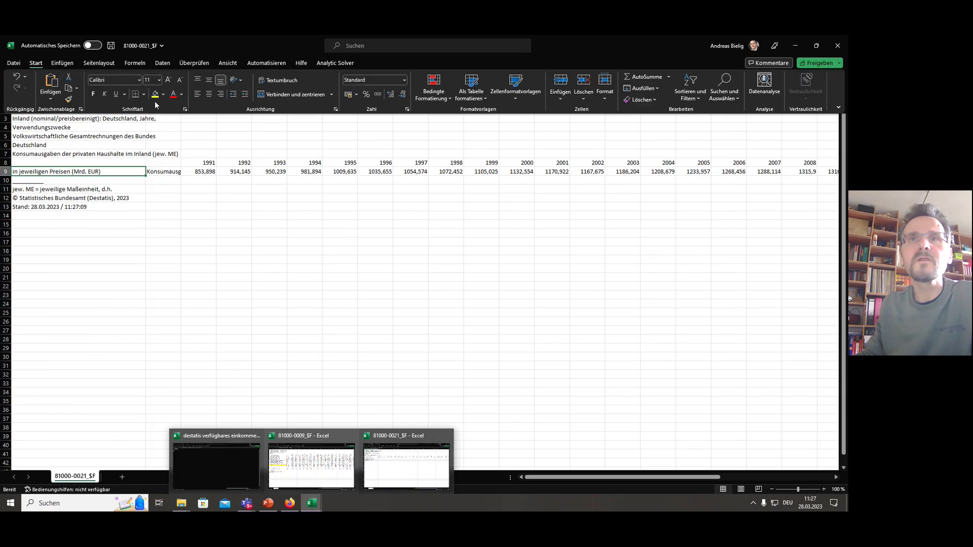
click(154, 97)
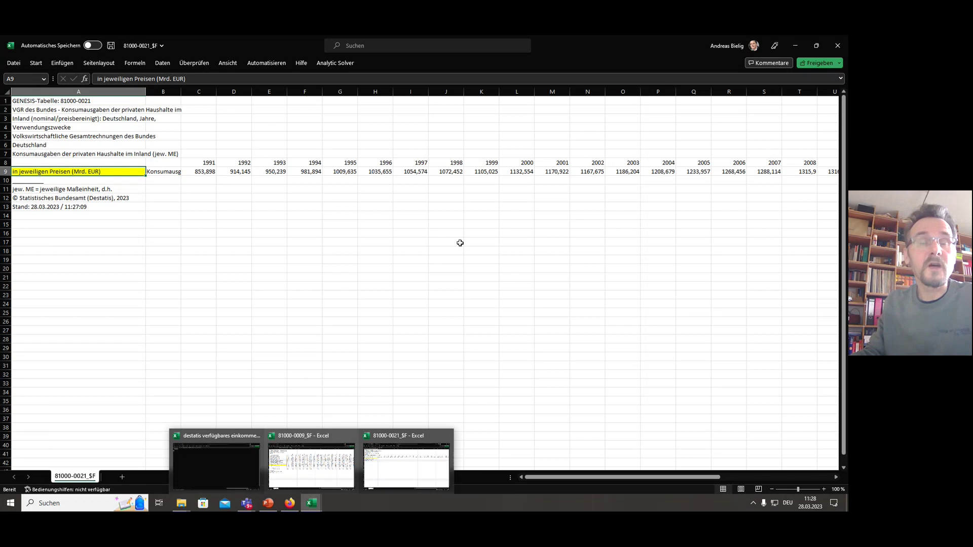
Switch back to Firefox and examine the structure of table 81000-0005 on GDP, national income and disposable income
click(797, 47)
click(797, 47)
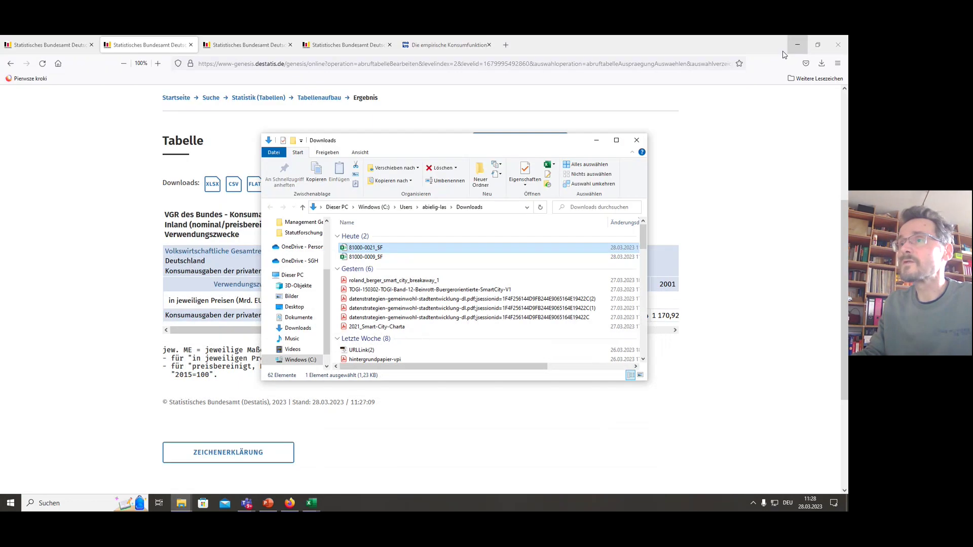
click(591, 142)
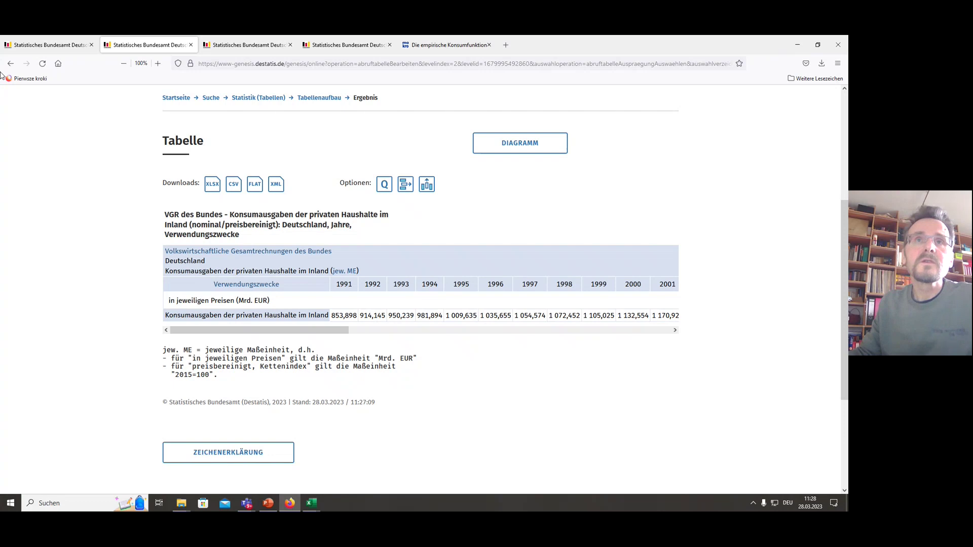
click(316, 47)
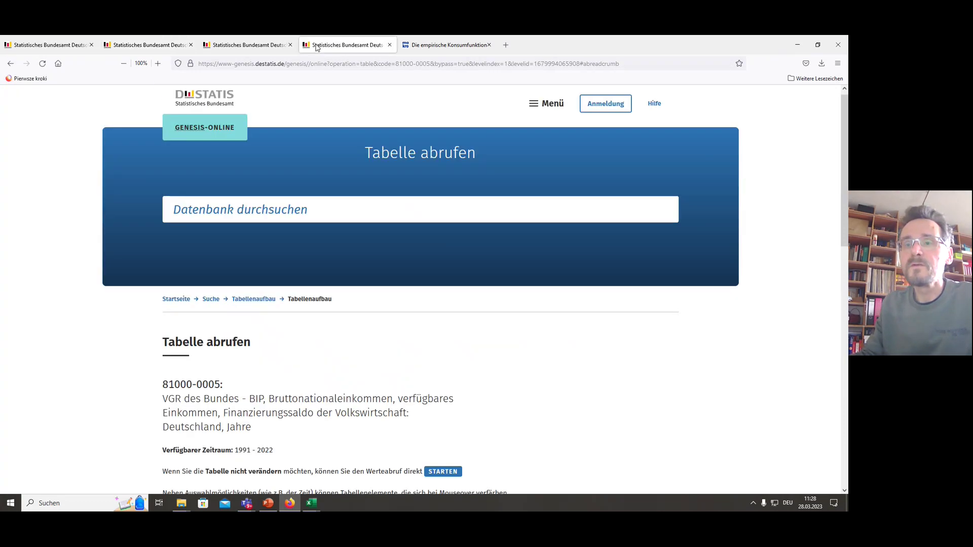
click(284, 45)
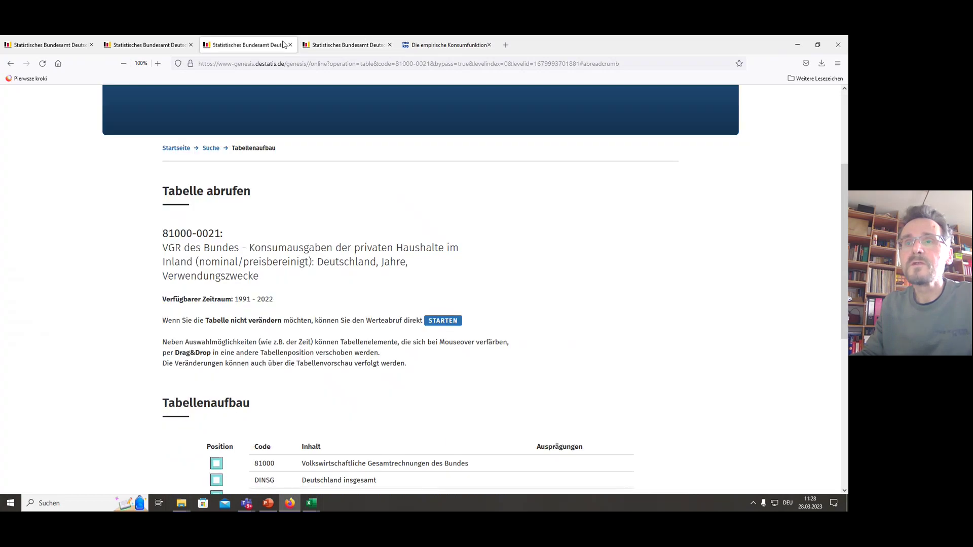
click(323, 46)
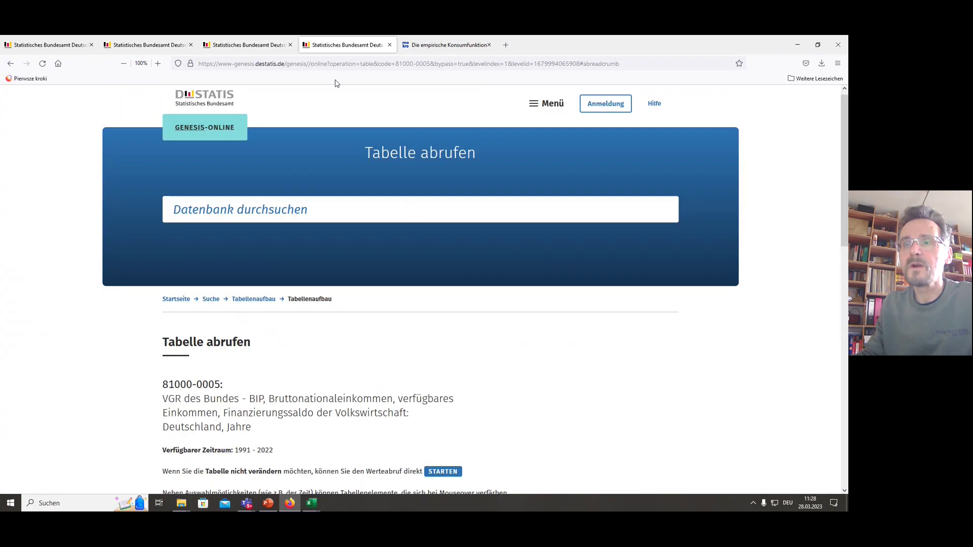
scroll(461, 359, down, 4)
scroll(462, 353, down, 1)
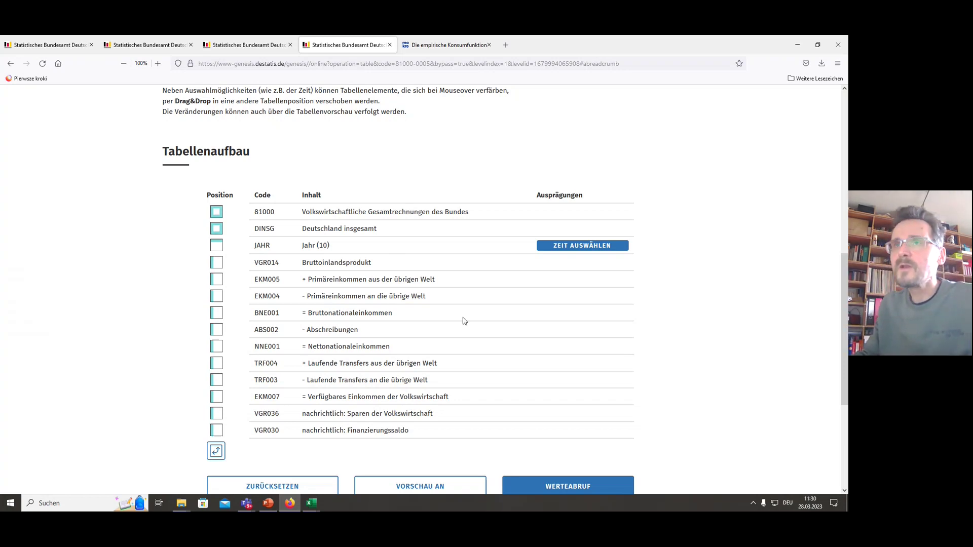
Return from the results of table 81000-0021 to the list of tables for statistic 81000
click(152, 46)
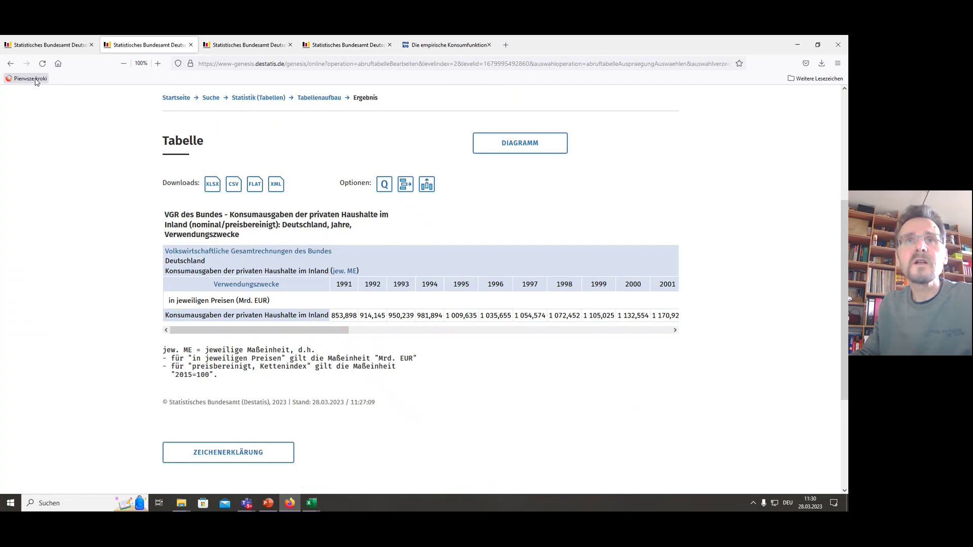
click(10, 65)
click(9, 65)
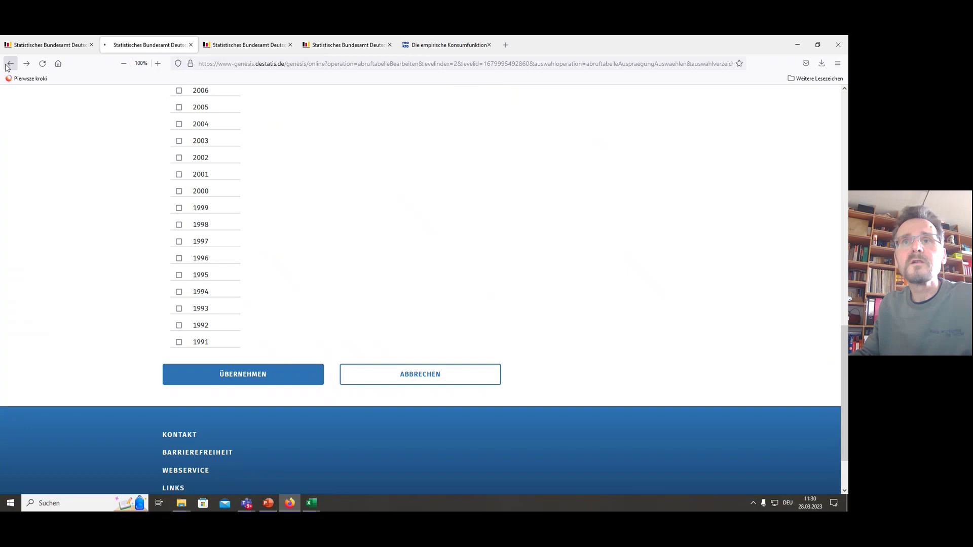
click(11, 64)
click(10, 64)
click(10, 64)
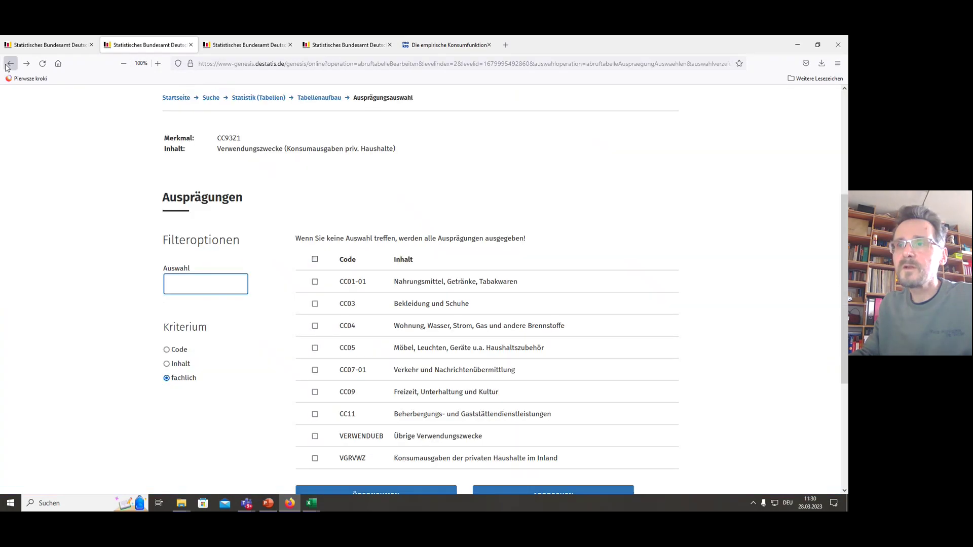
click(9, 65)
click(9, 65)
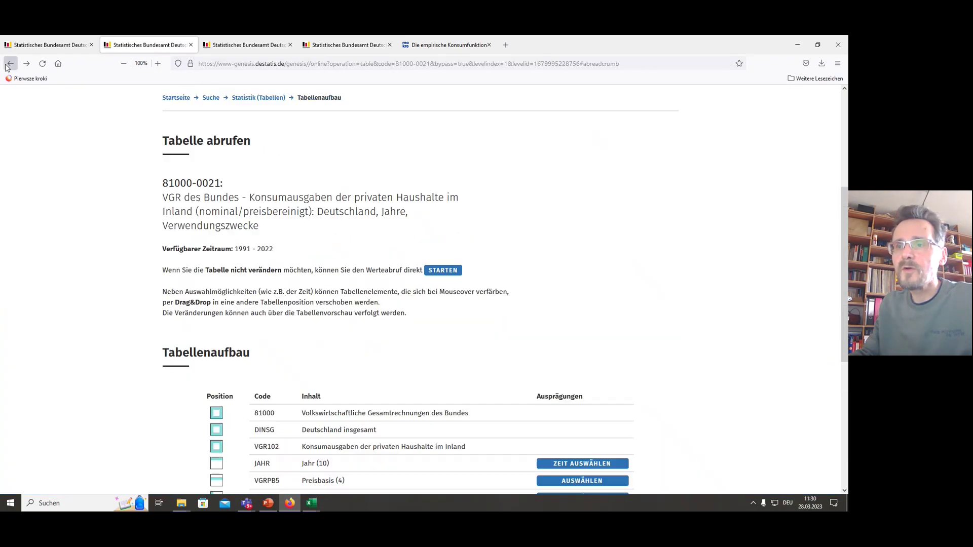
click(10, 65)
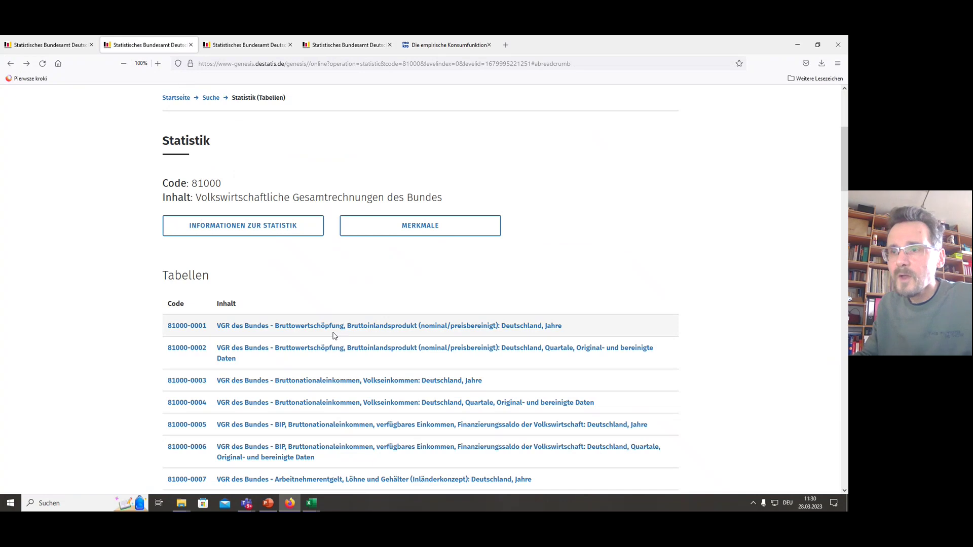
Open table 81000-0005 with annual GDP, gross national income and disposable income of the German economy
scroll(333, 336, down, 1)
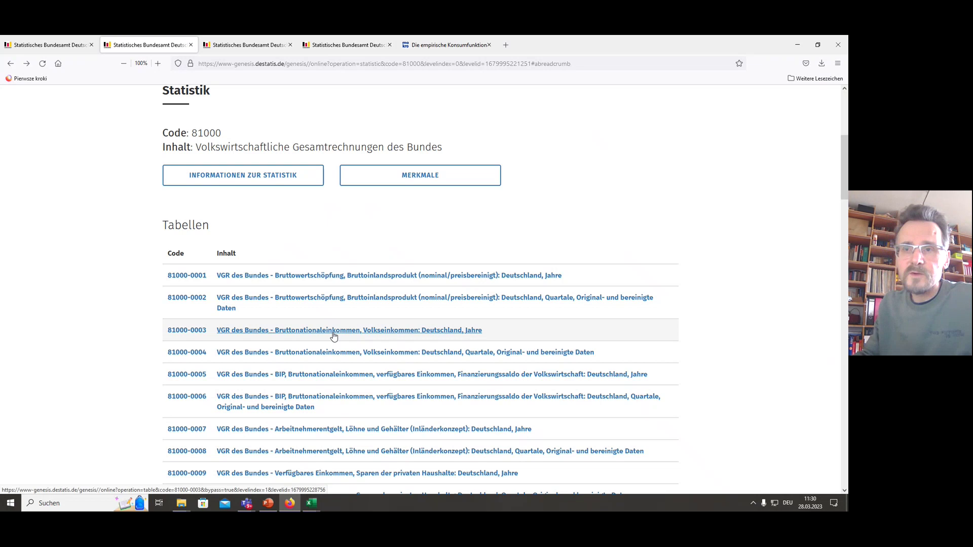
scroll(333, 336, down, 1)
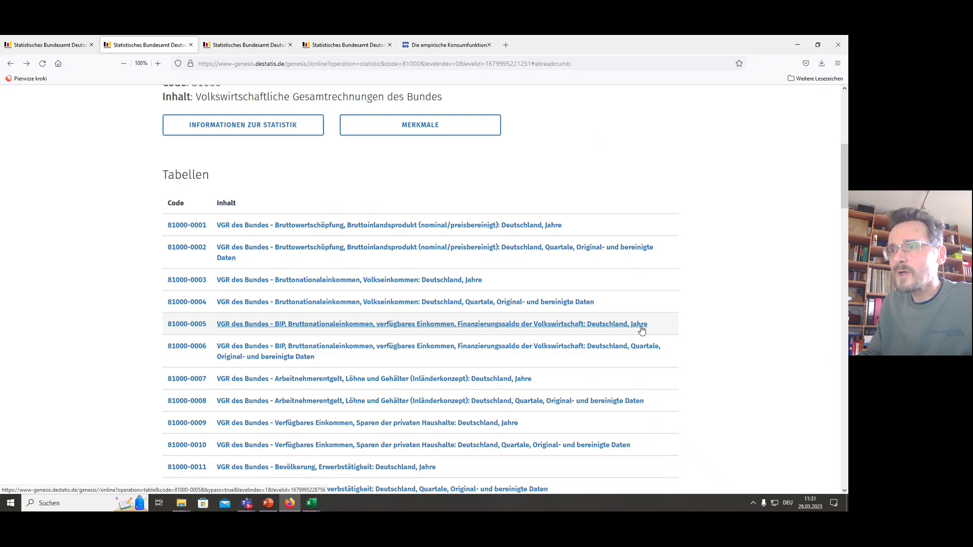
click(313, 330)
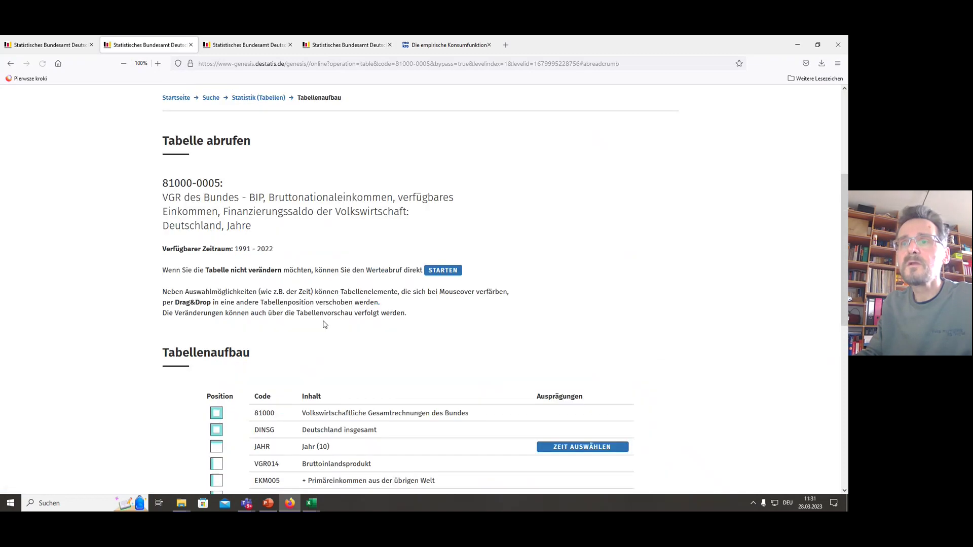
Set the time selection of table 81000-0005 to all available years and apply it
scroll(325, 324, down, 4)
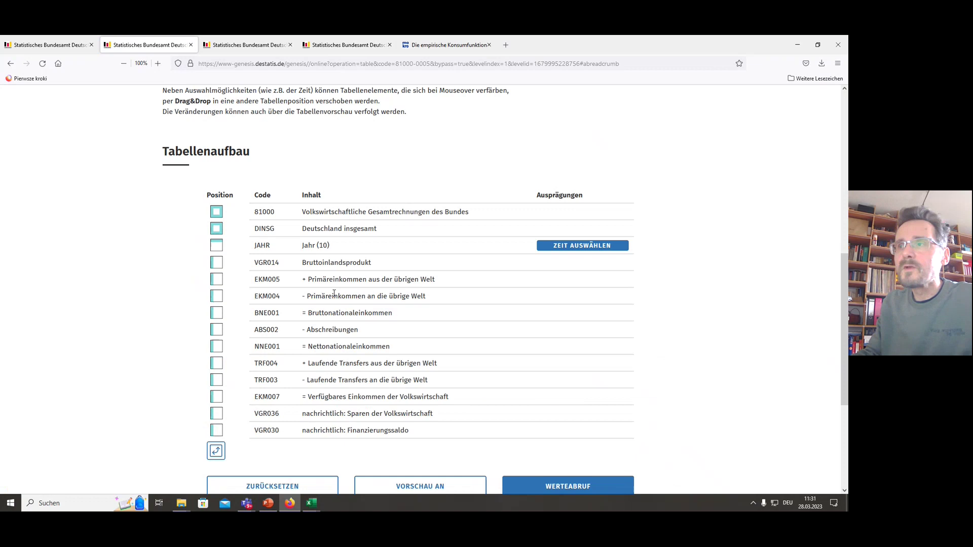
click(597, 247)
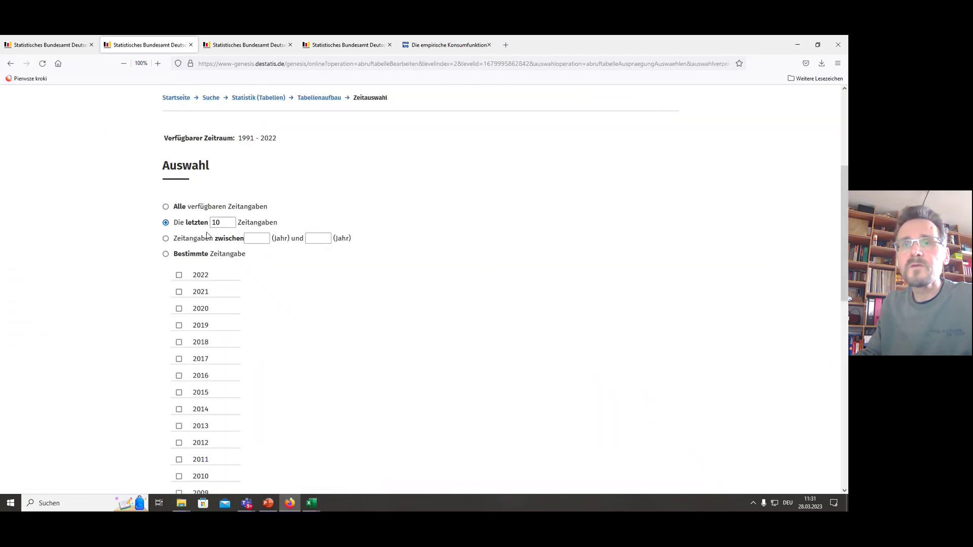
click(166, 207)
scroll(294, 298, down, 10)
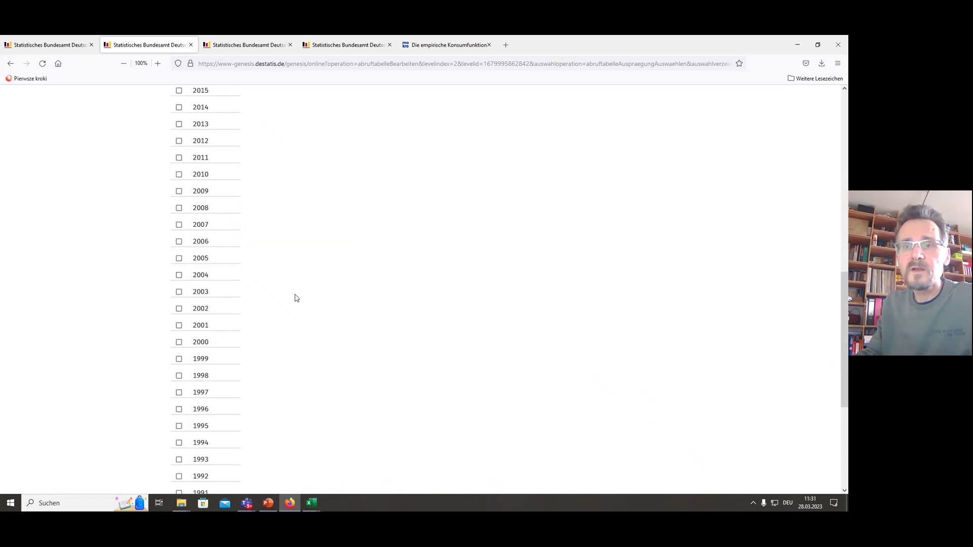
click(296, 301)
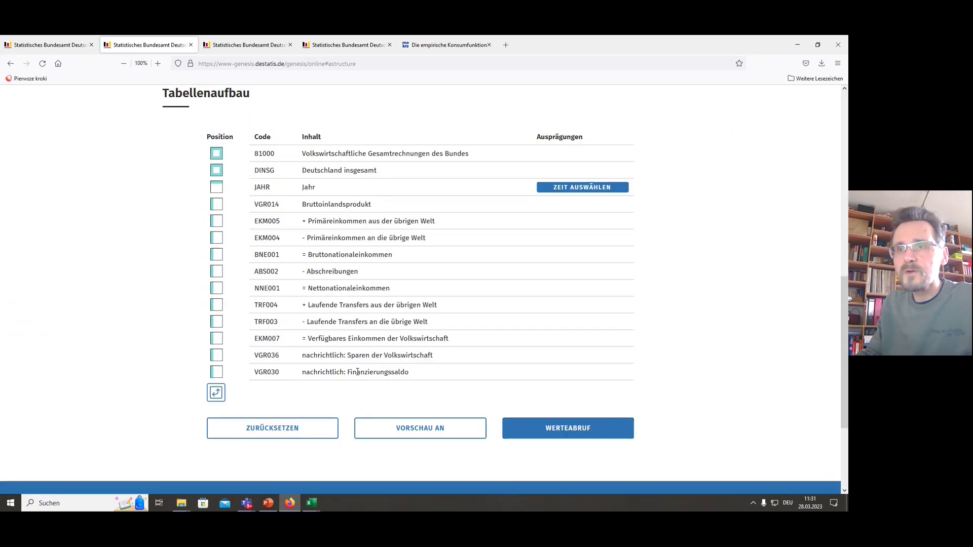
Retrieve the values of table 81000-0005 and look through the yearly columns up to 2022
click(540, 429)
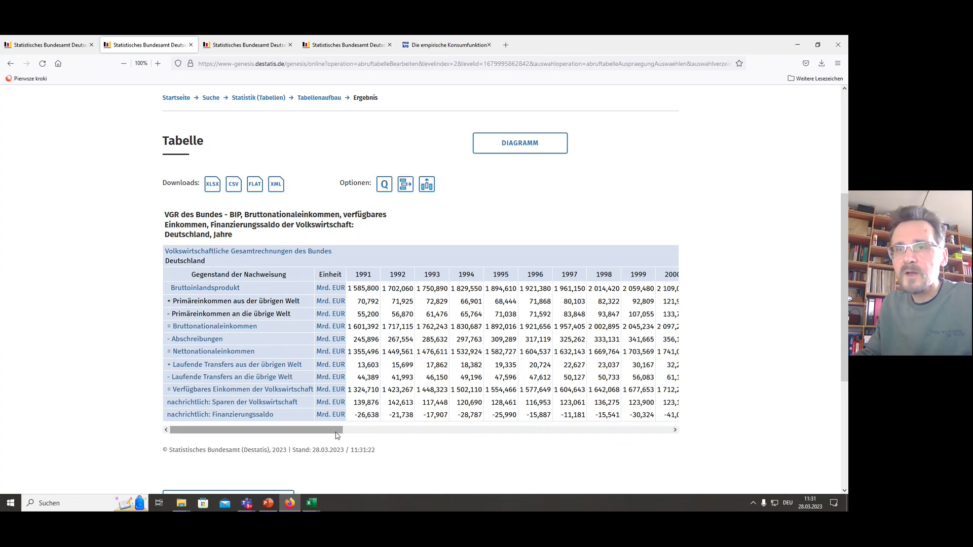
drag(337, 436, 673, 443)
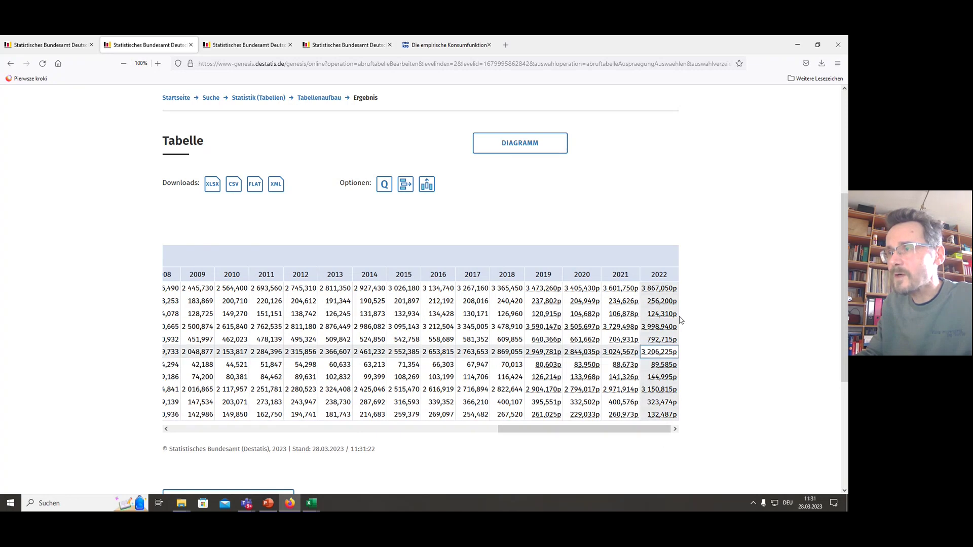
drag(661, 433, 291, 442)
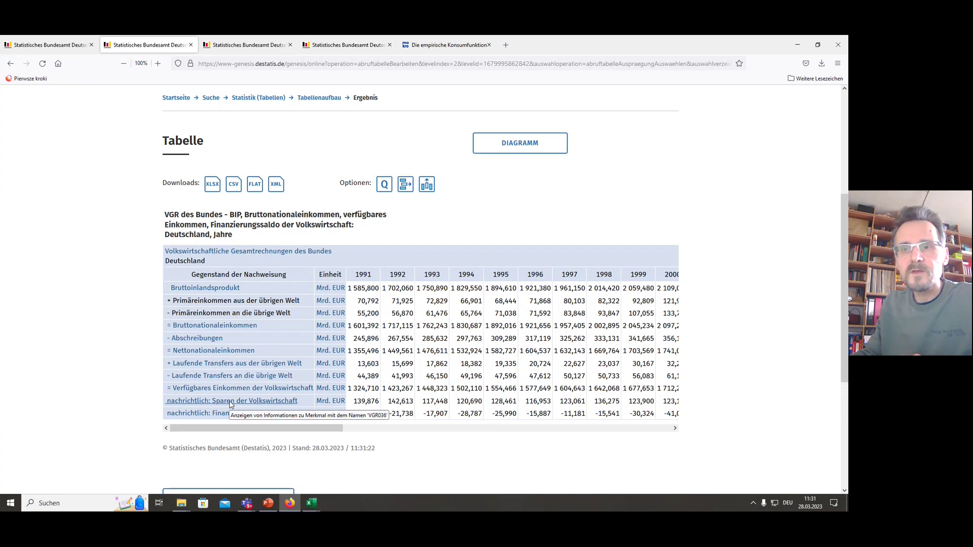
Download table 81000-0005 as a CSV file and open it in Excel
click(234, 185)
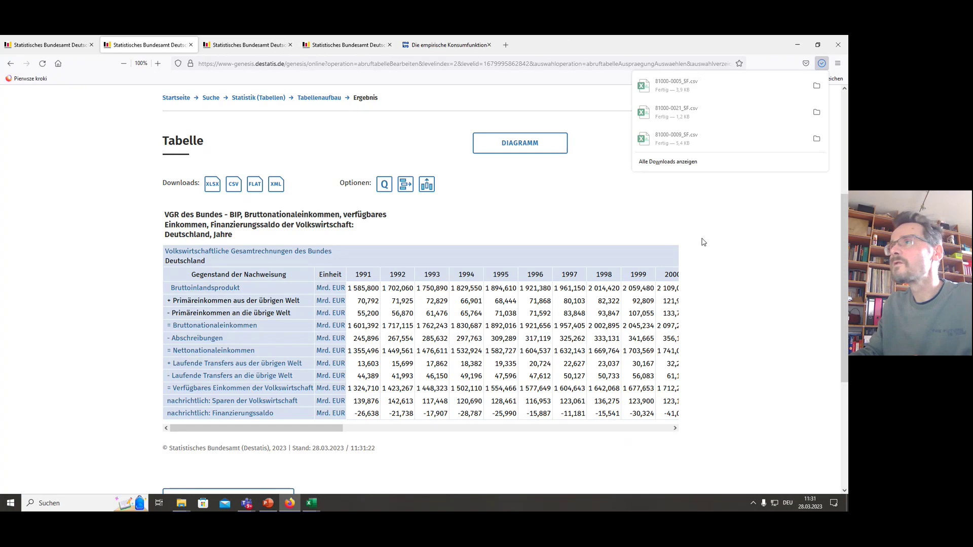
click(817, 85)
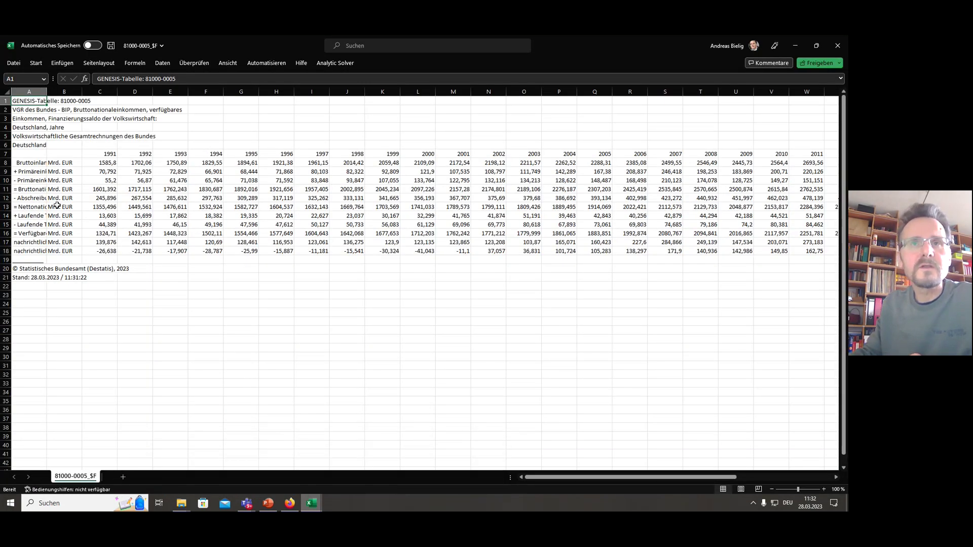
Widen column A to fit its labels and fill the cell "Verfügbares Einkommen der Volkswirtschaft" in yellow
drag(47, 89, 141, 95)
click(87, 233)
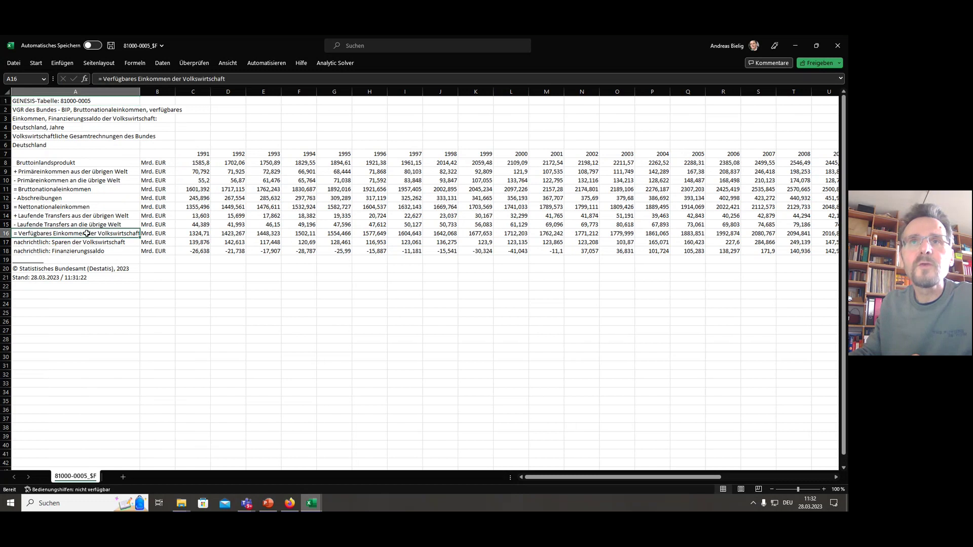
click(62, 63)
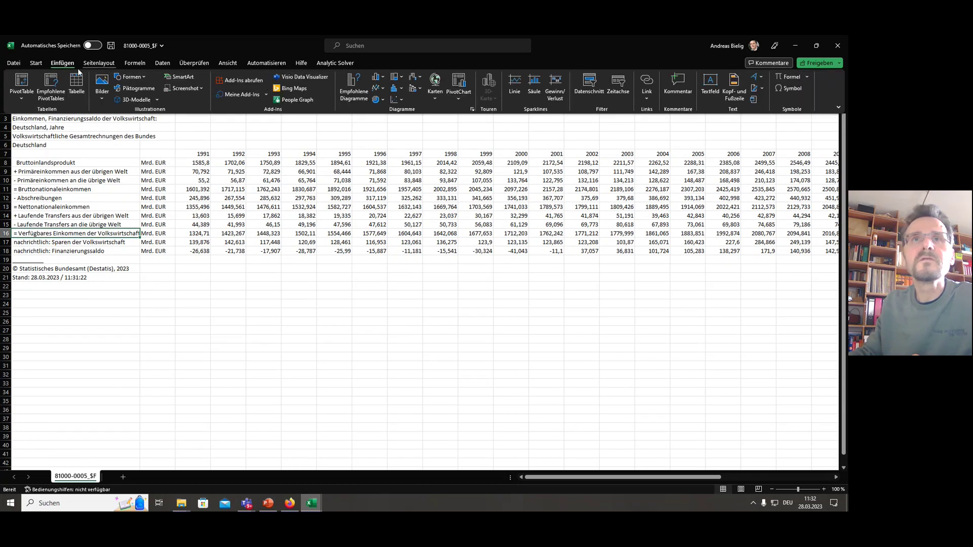
click(41, 62)
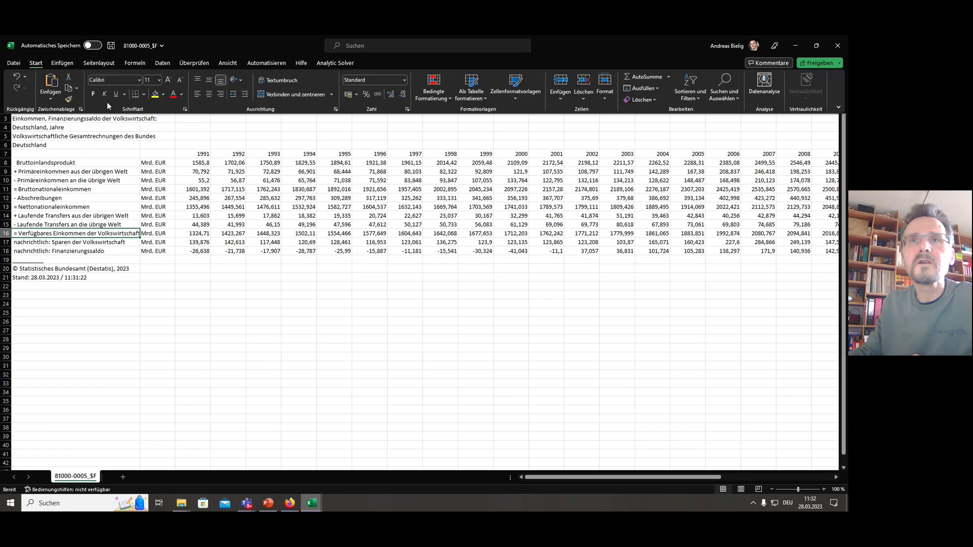
click(155, 94)
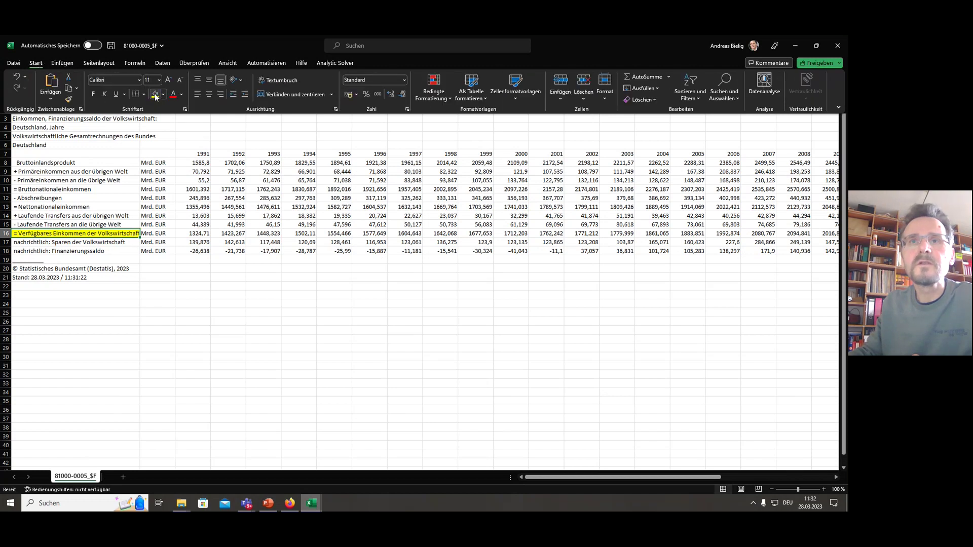
Fill the cell "nachrichtlich: Sparen der Volkswirtschaft" in column A with yellow as well
click(106, 245)
click(105, 243)
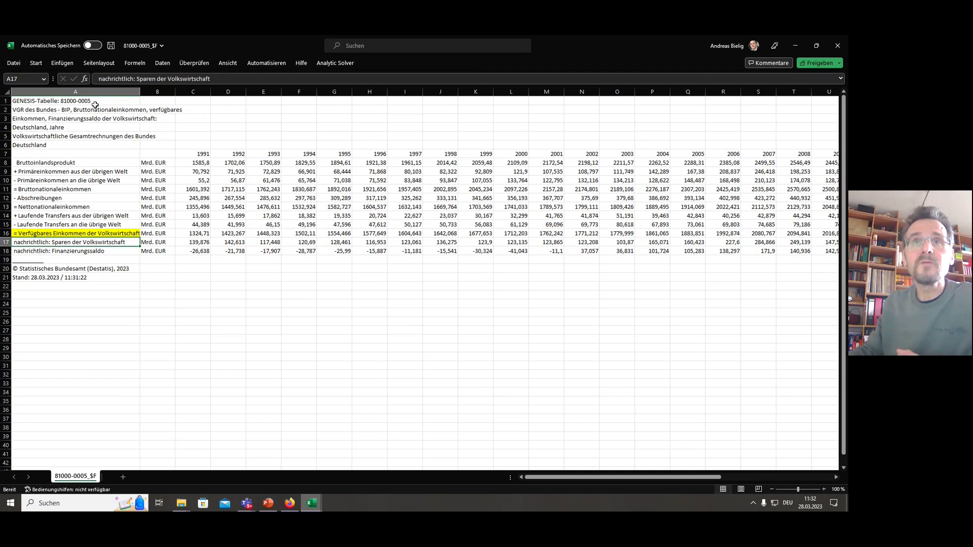
click(61, 62)
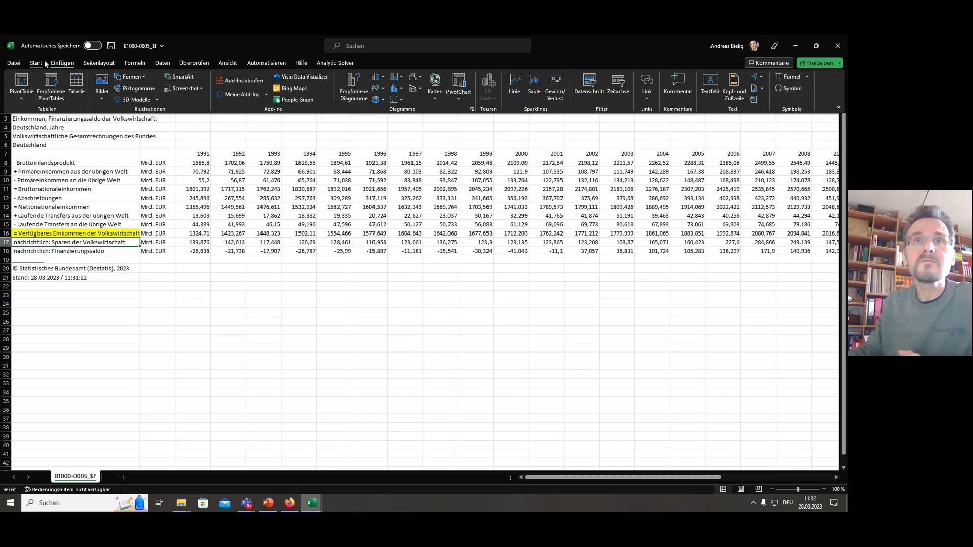
click(40, 62)
click(155, 94)
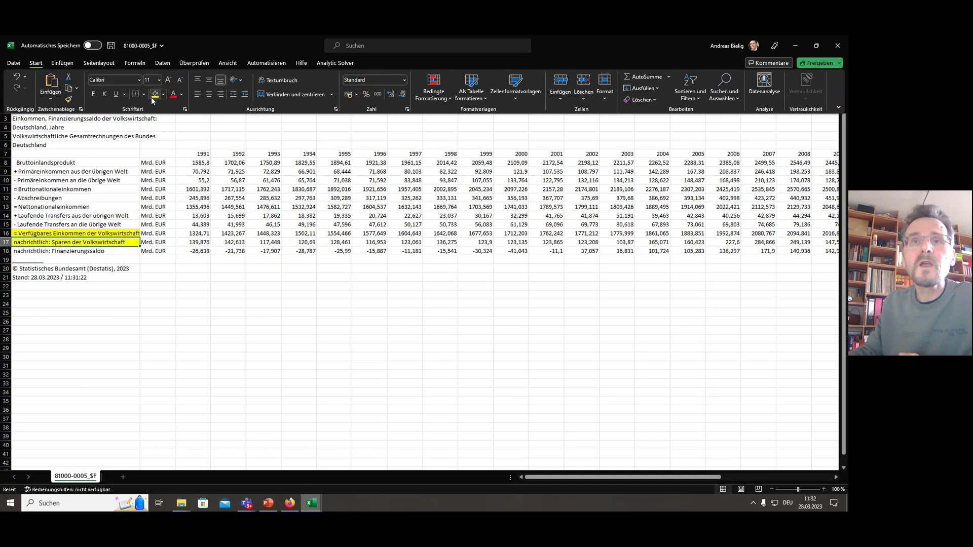
click(221, 311)
click(135, 303)
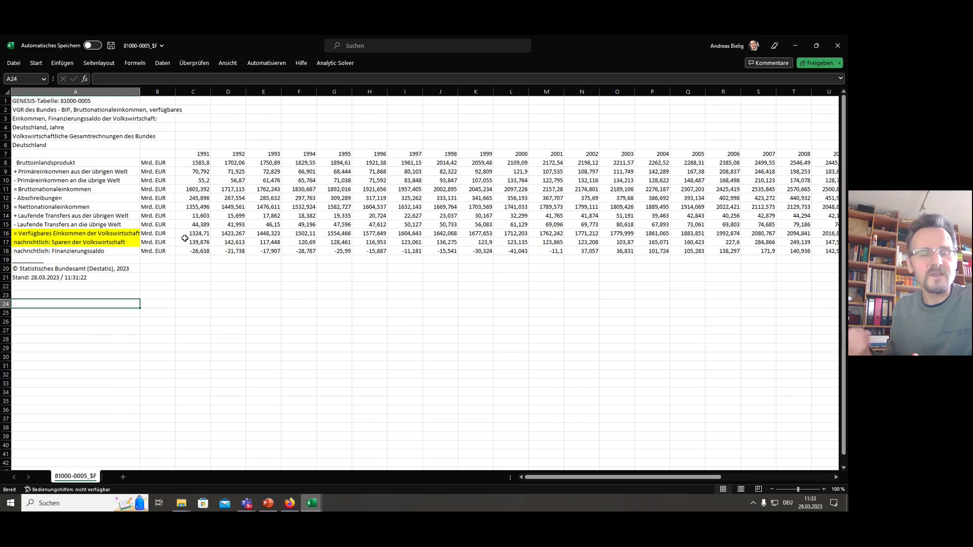
Clear the workbook and Downloads windows away, switch to the PowerPoint presentation and show the Hausaufgabe slide 68 as a slide show
click(797, 46)
click(795, 46)
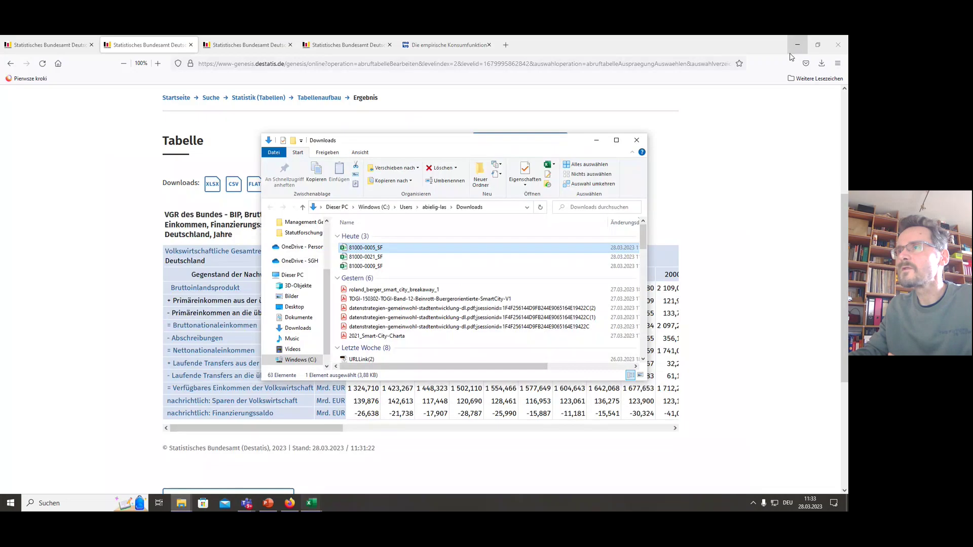
click(597, 140)
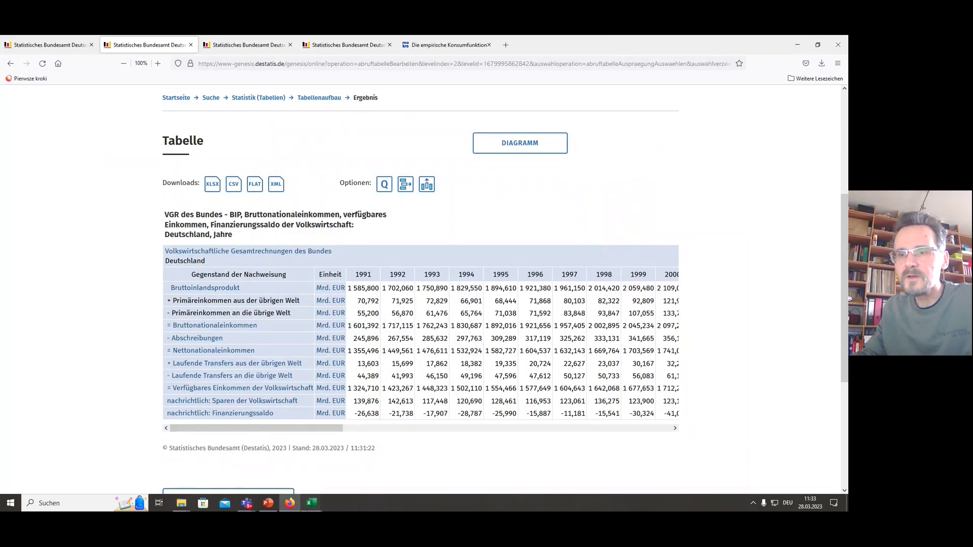
click(267, 504)
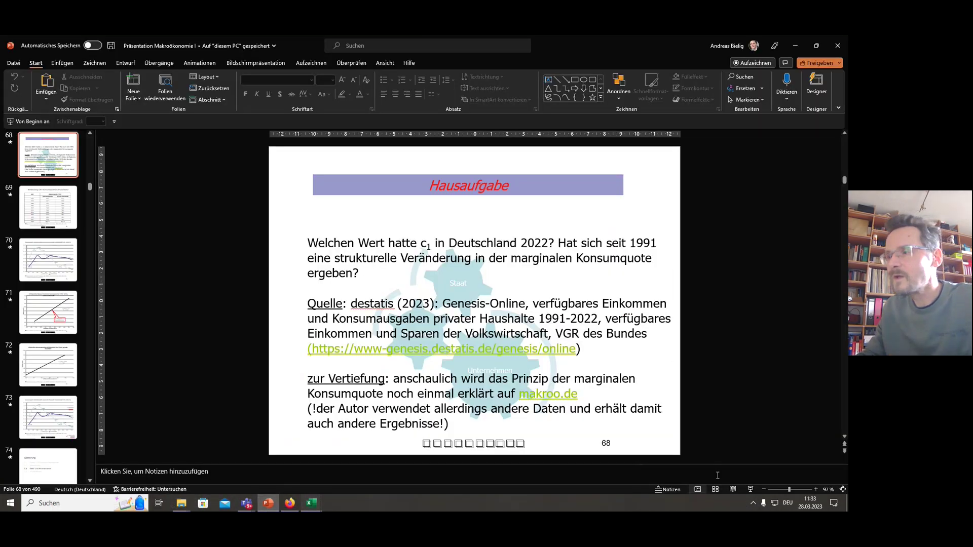
click(751, 489)
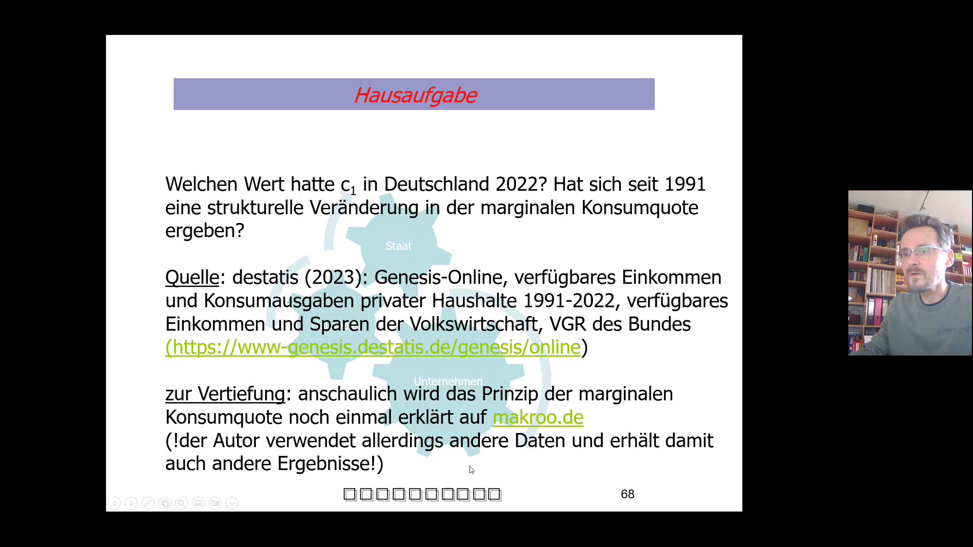
Follow the slide's makroo.de link and examine the text and Abbildung 1 on the empirical consumption function for Germany 1993-2002
click(514, 421)
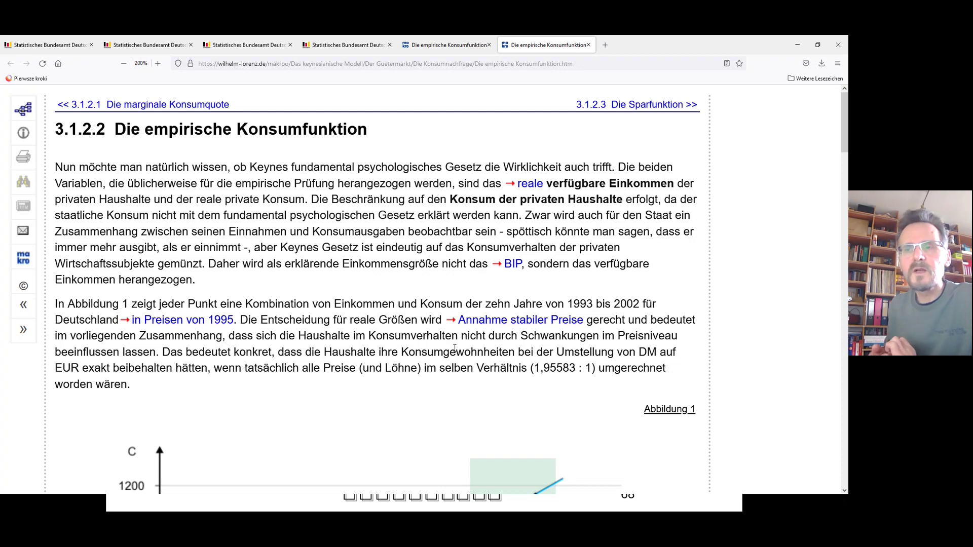
scroll(530, 373, down, 5)
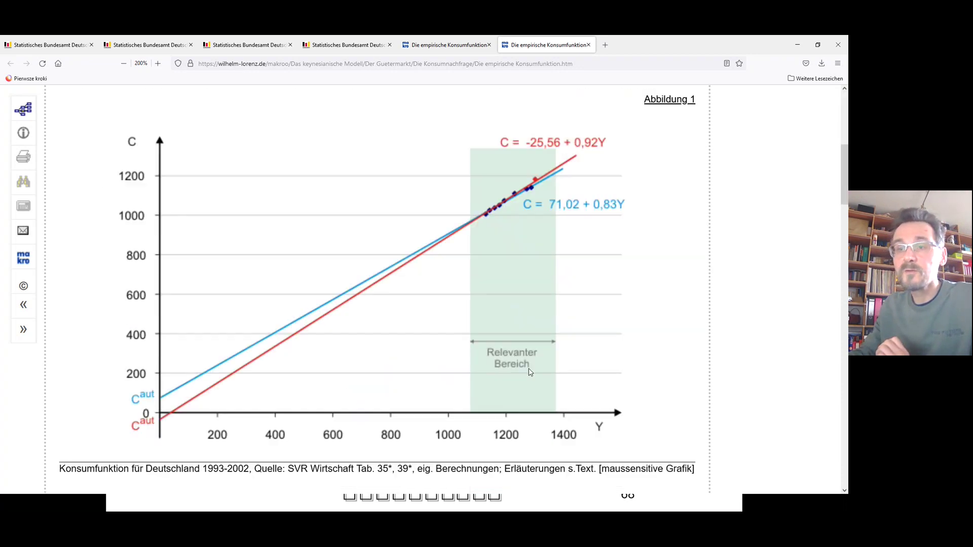
scroll(529, 372, up, 5)
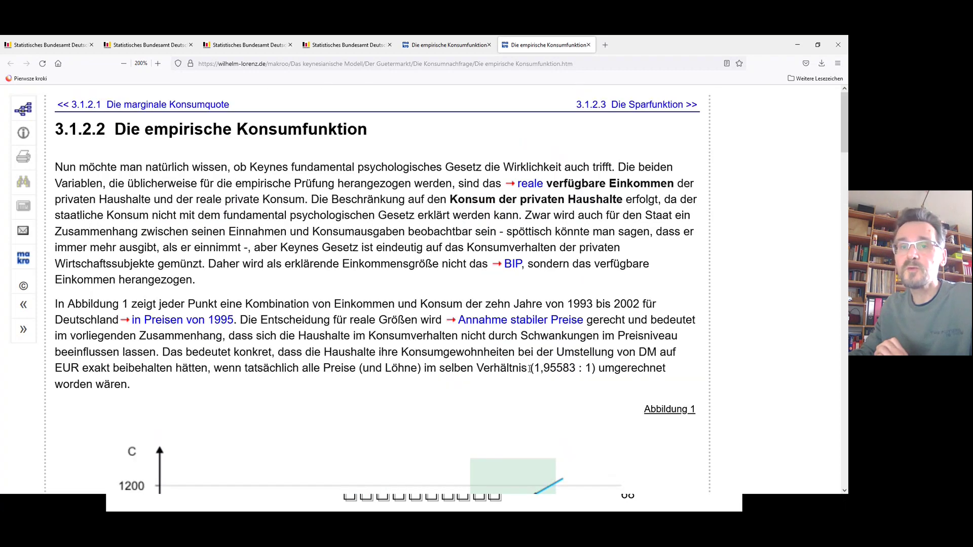
scroll(529, 368, down, 2)
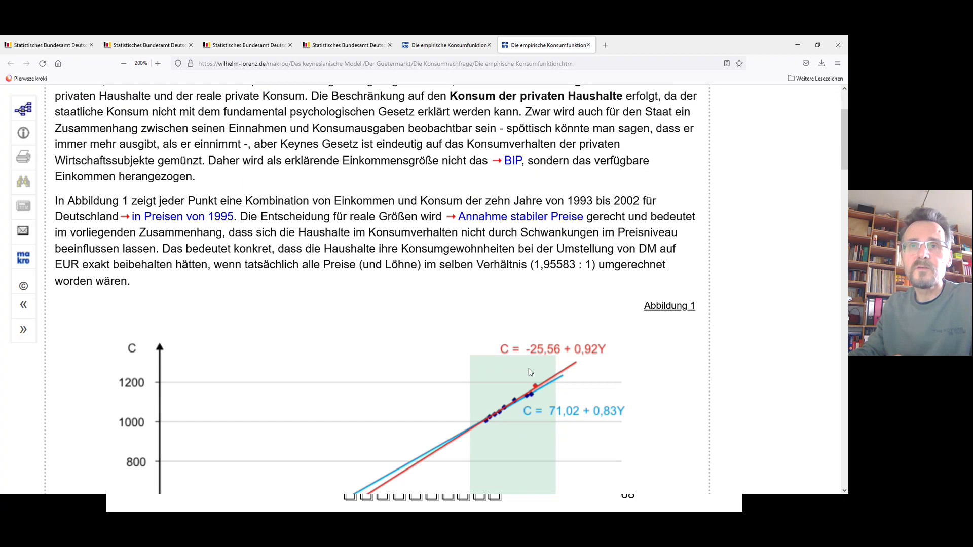
scroll(530, 372, down, 5)
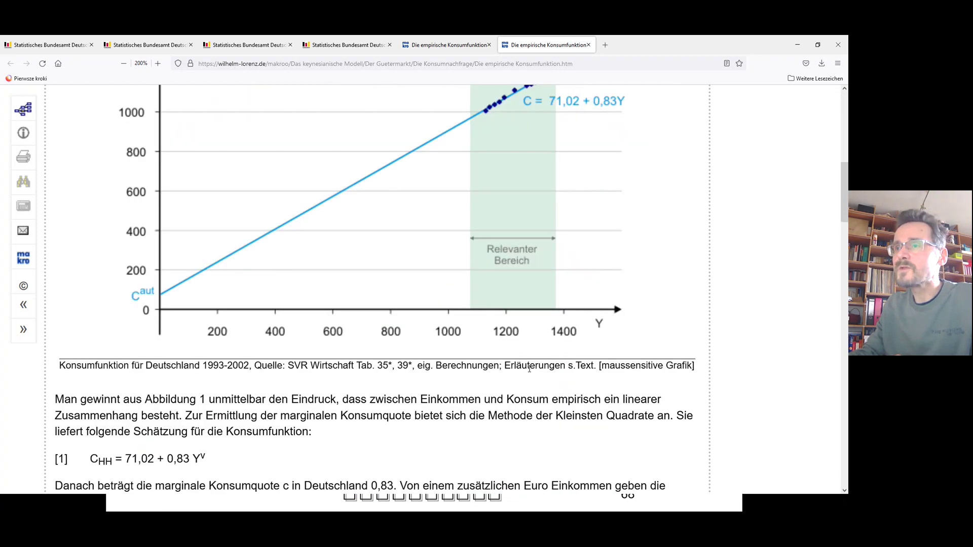
scroll(530, 372, up, 2)
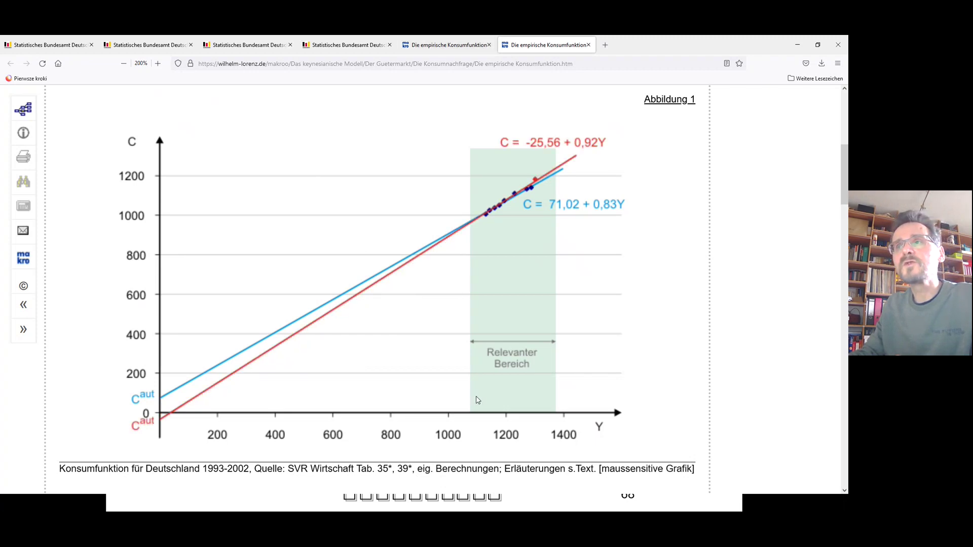
scroll(524, 389, up, 4)
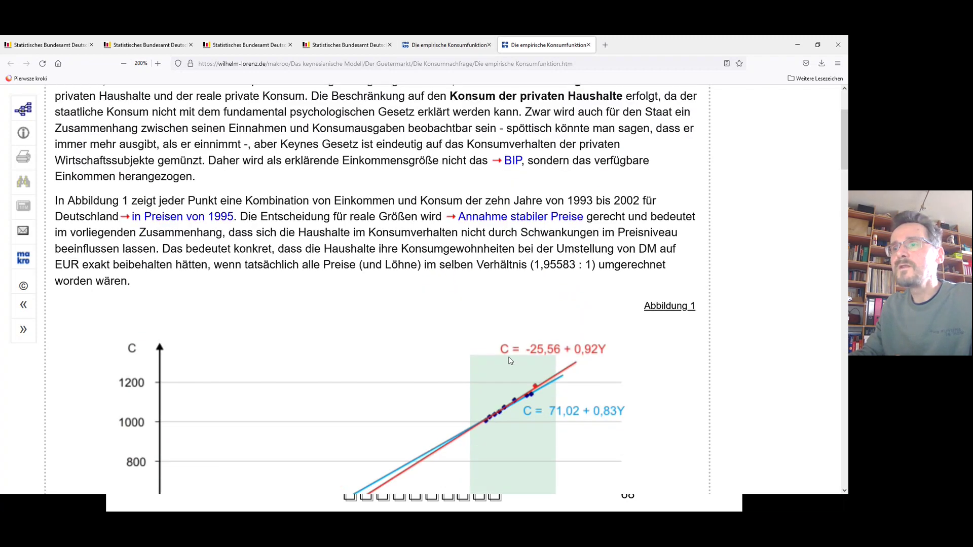